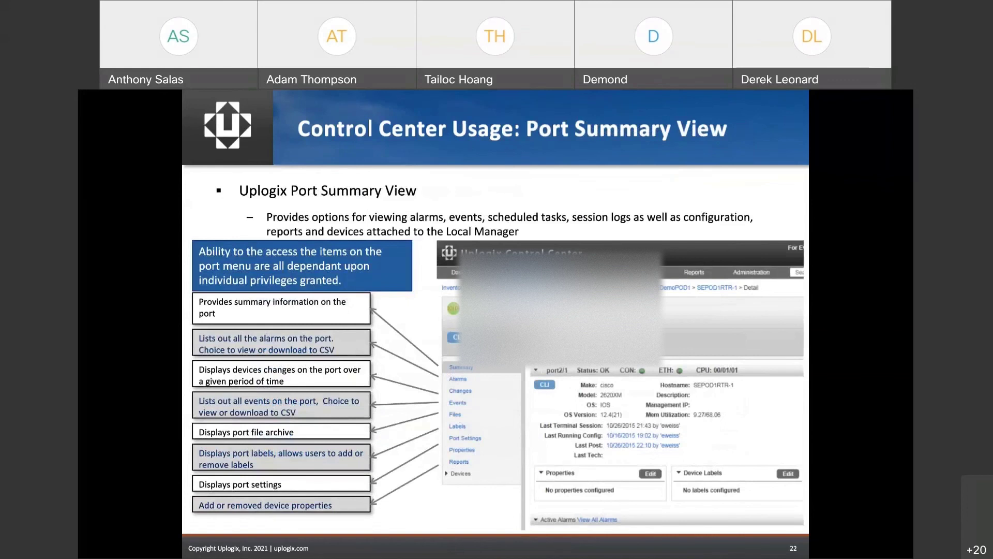
Step: Switch to Uplogix Control Center and open the EVALPOD1 appliance summary from the inventory, with the Network menu group collapsed
key("alt+Tab")
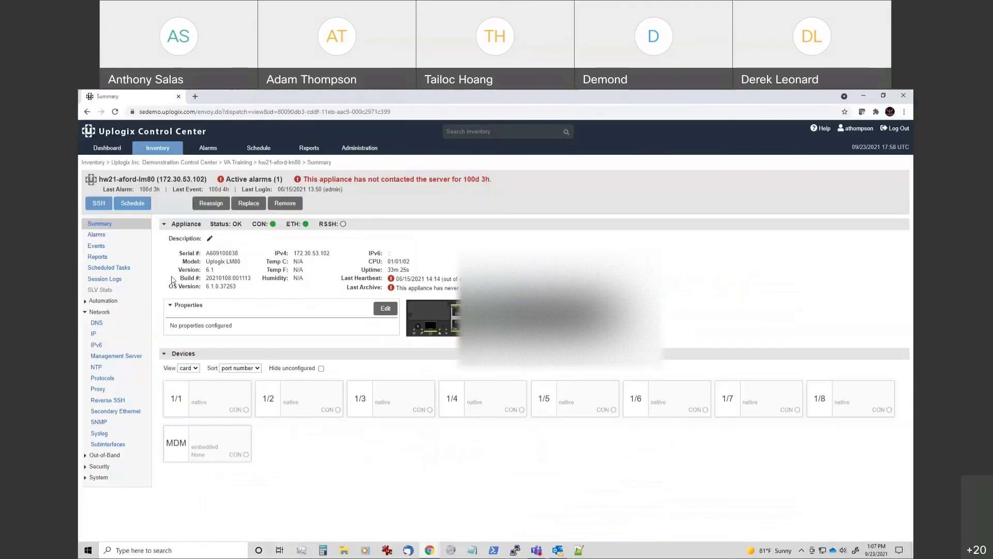
left_click(149, 164)
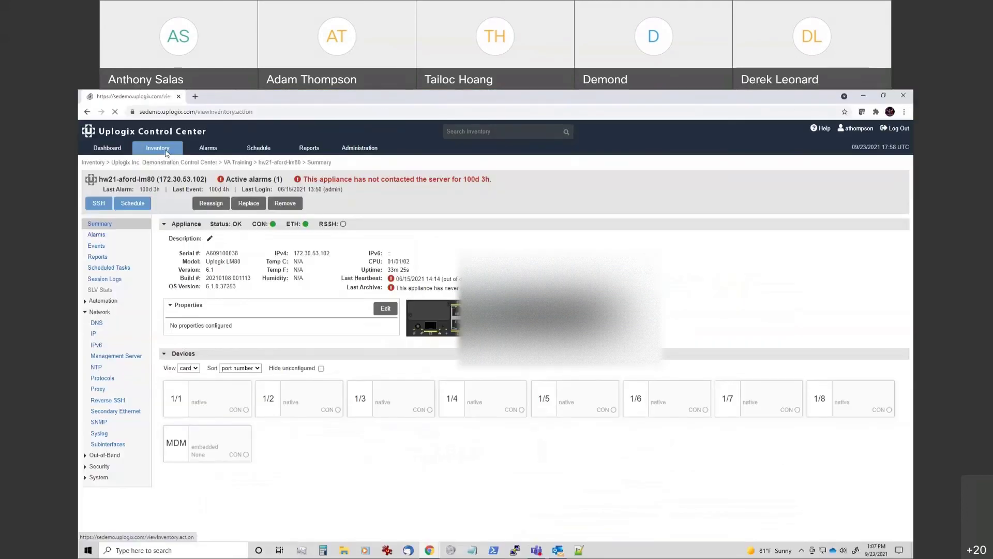
left_click(138, 428)
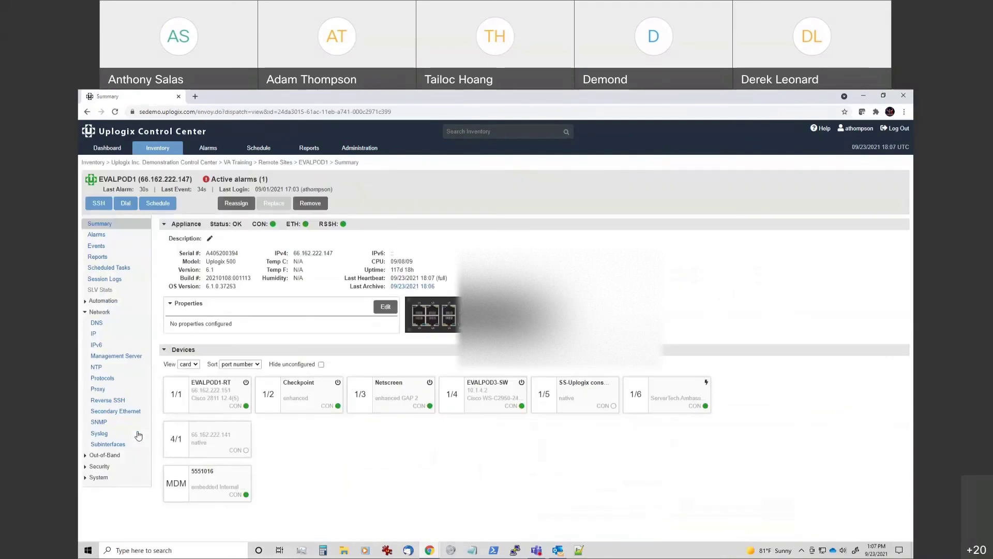
left_click(85, 312)
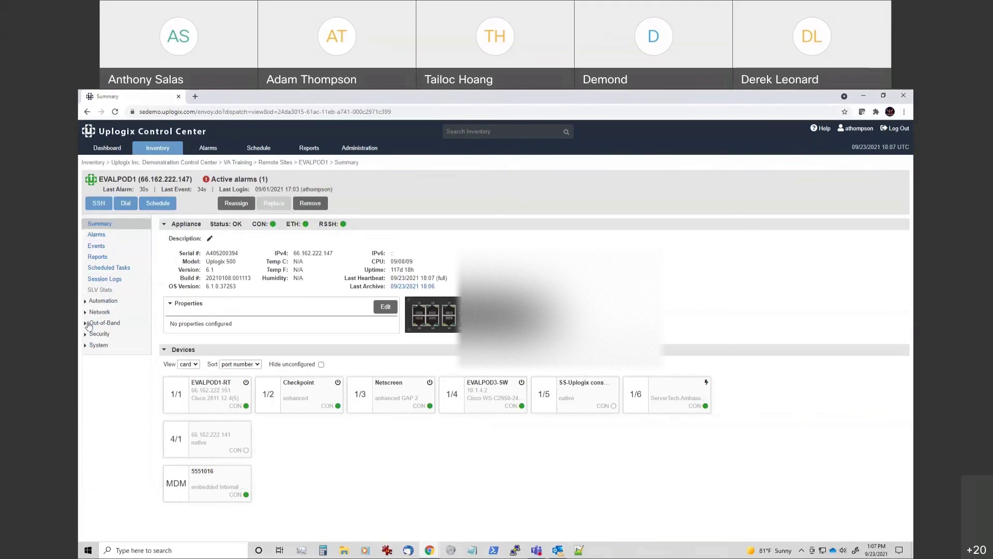
left_click(100, 289)
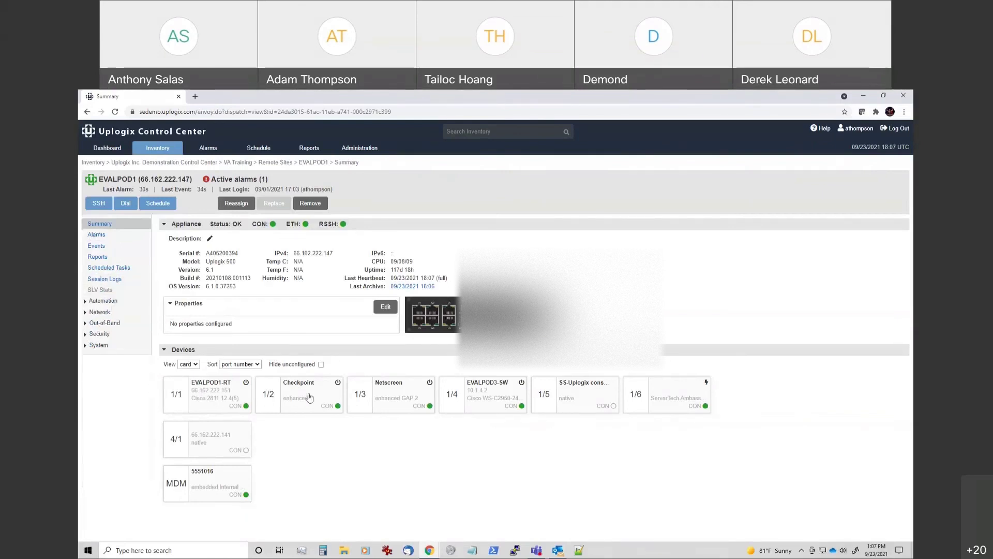
Step: Open the summary of EVALPOD1-RT on port 1/1 and examine its port and device details
left_click(215, 399)
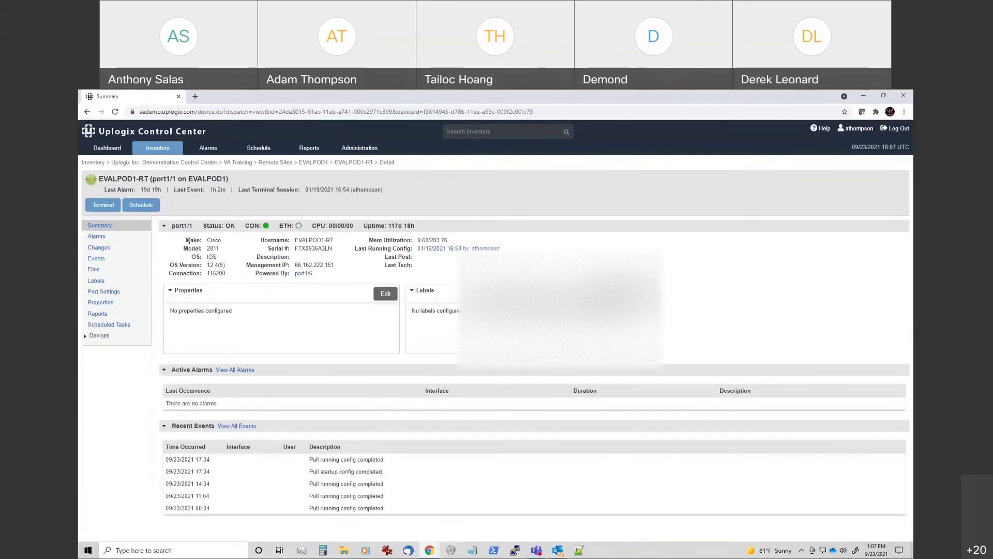
left_click_drag(196, 226, 171, 226)
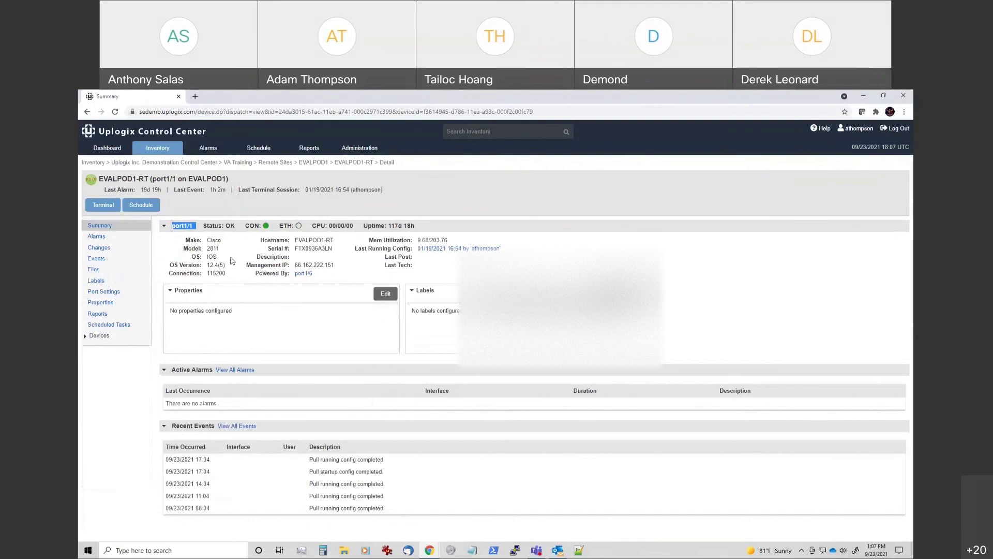
left_click(232, 274)
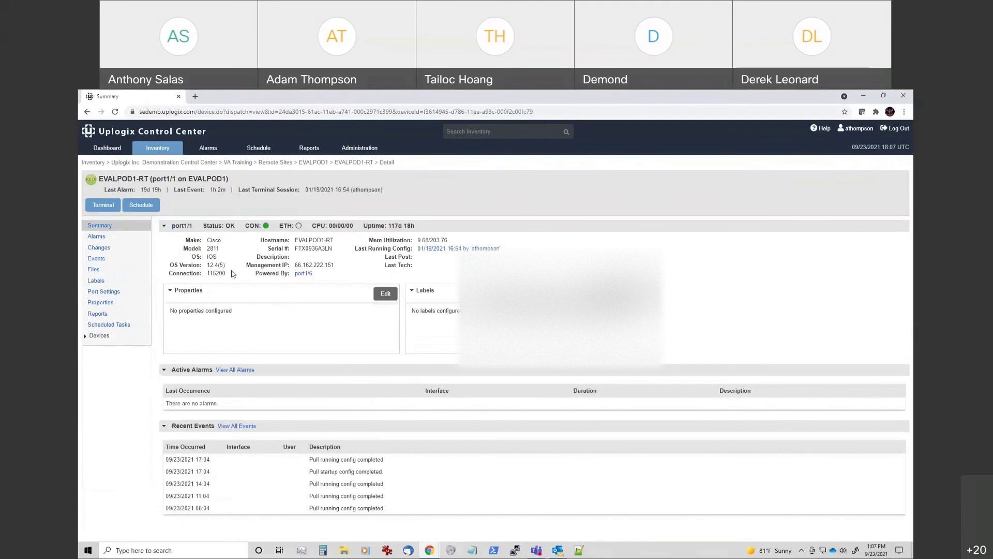
Step: Review the archived device changes and the event messages for the EVALPOD1-RT port
left_click(106, 248)
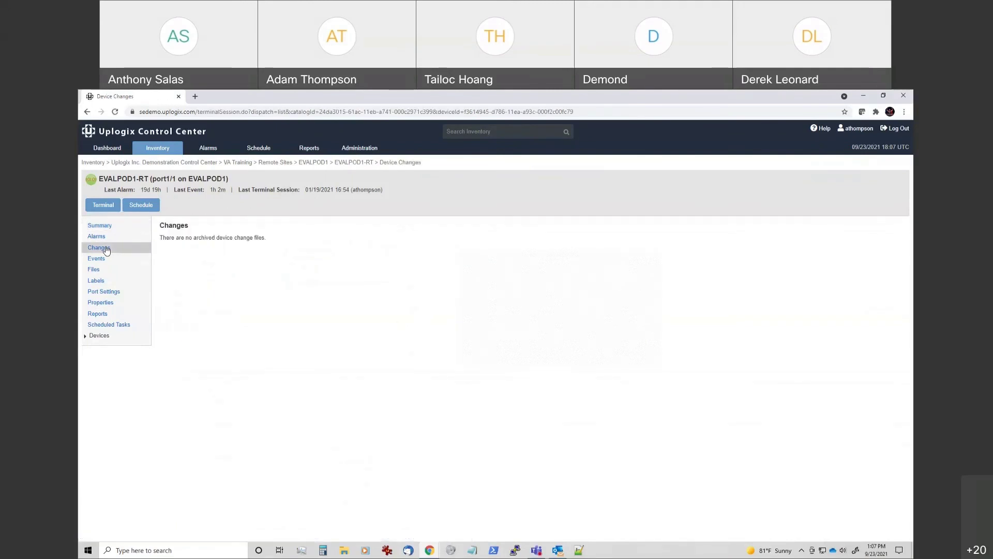
left_click(100, 261)
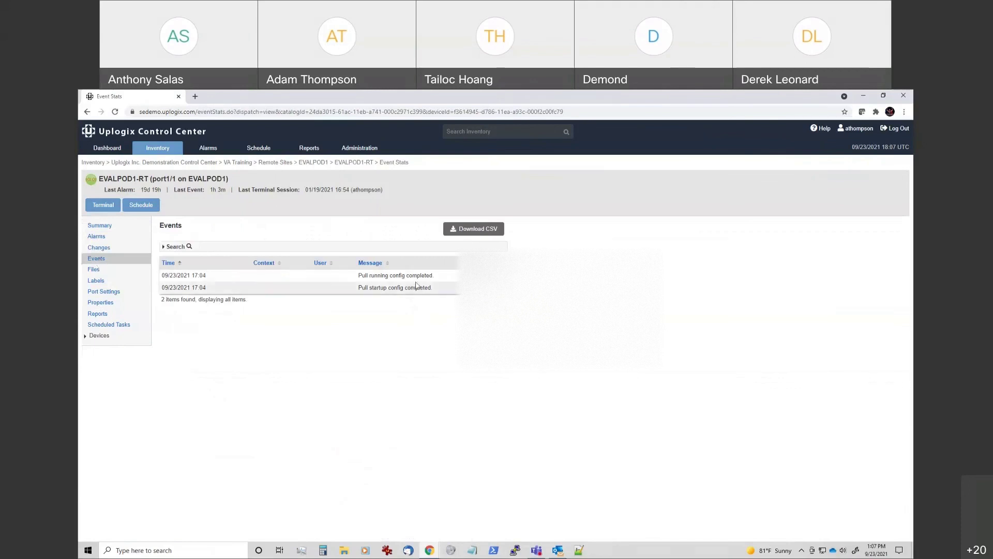
left_click_drag(440, 279, 339, 279)
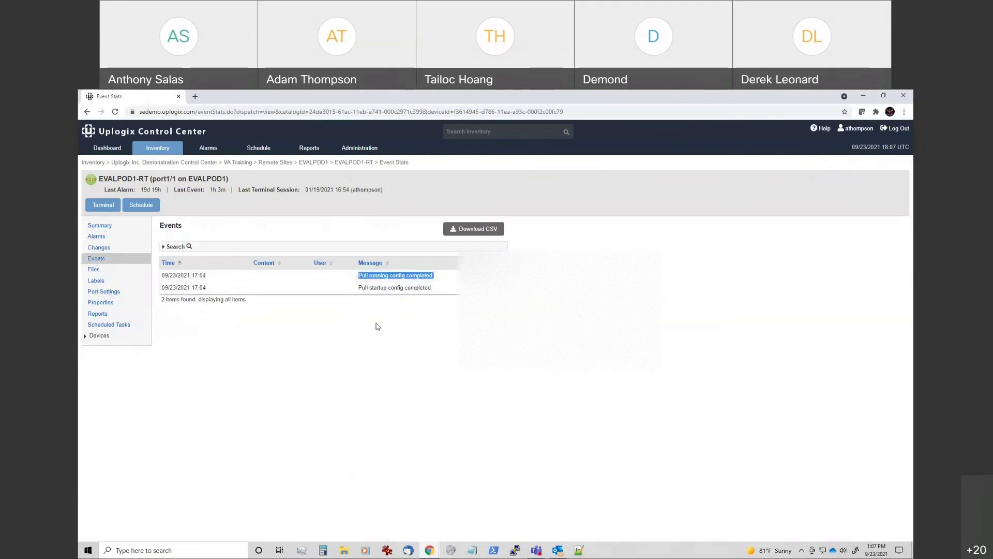
left_click(341, 321)
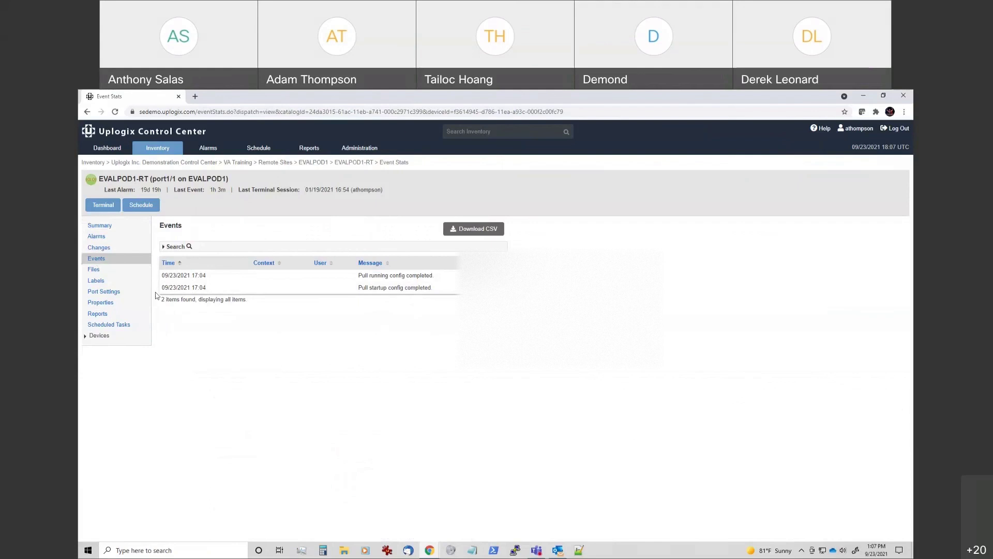
Step: Review the port's archived files by type: startup config, post, show tech and running config
left_click(93, 270)
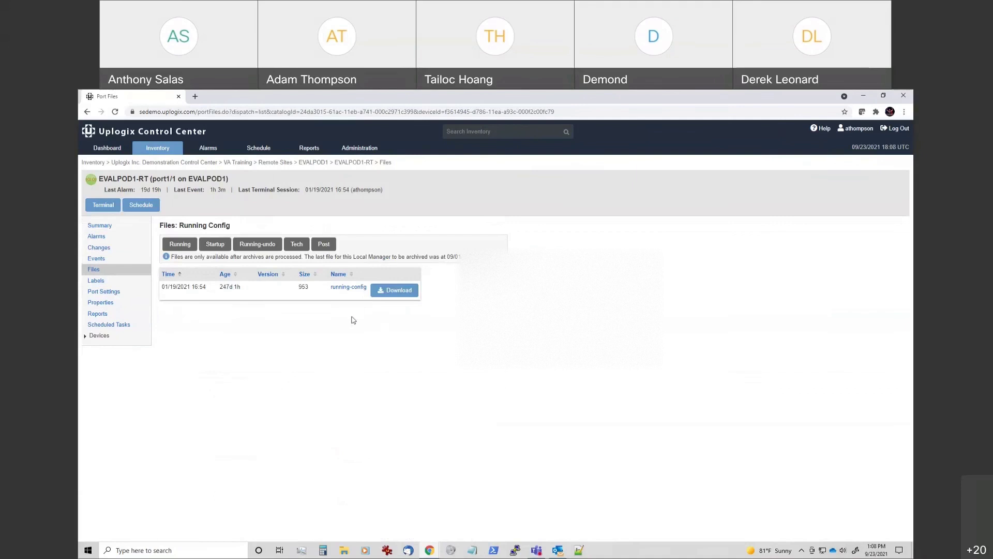
left_click(229, 250)
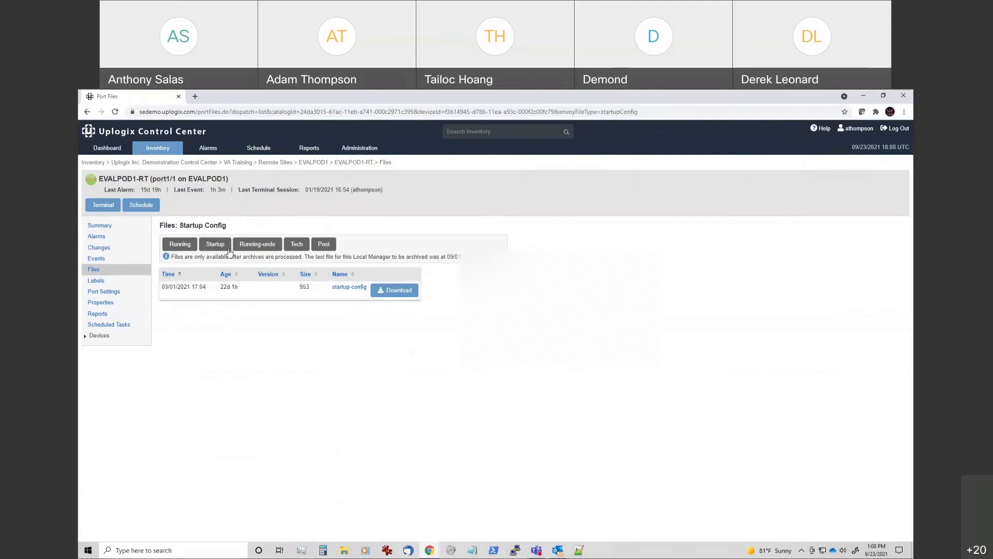
left_click(328, 250)
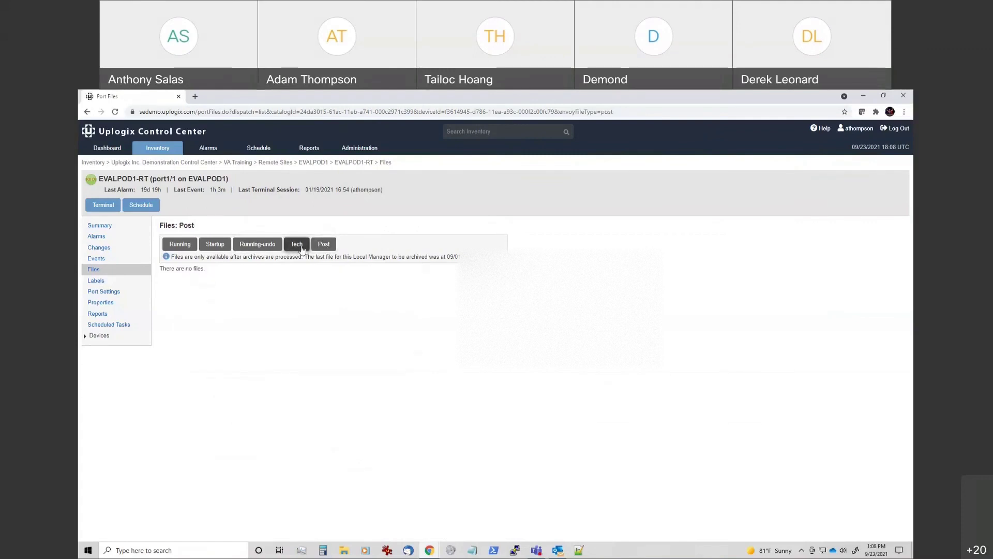
left_click(302, 249)
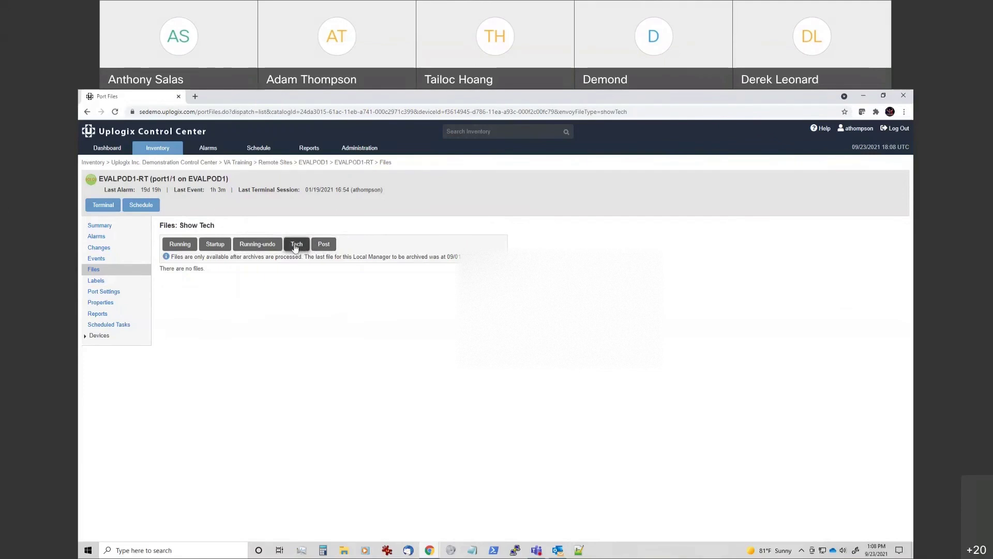
left_click(213, 247)
left_click(182, 245)
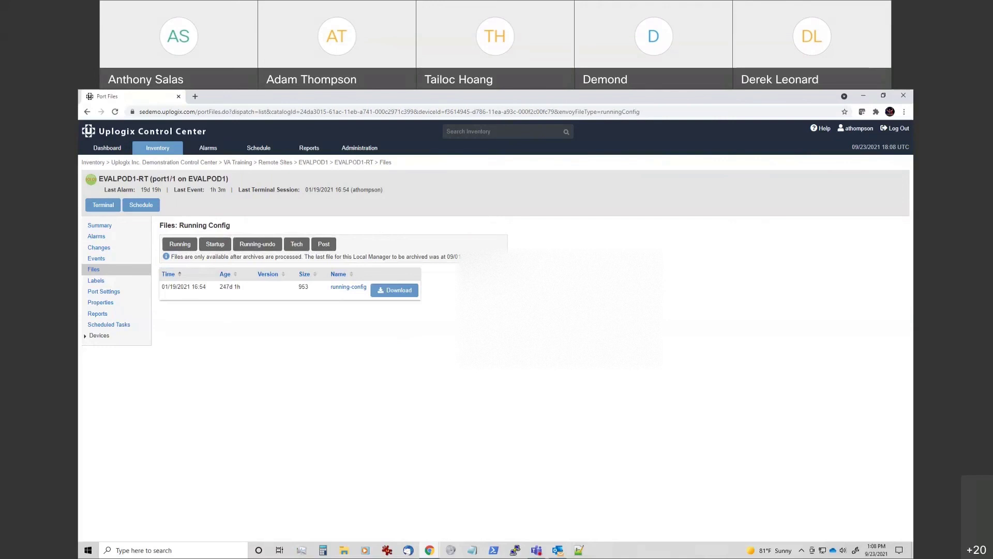
Step: Open the port's labels and choose firewall from the existing labels without adding it
left_click(96, 280)
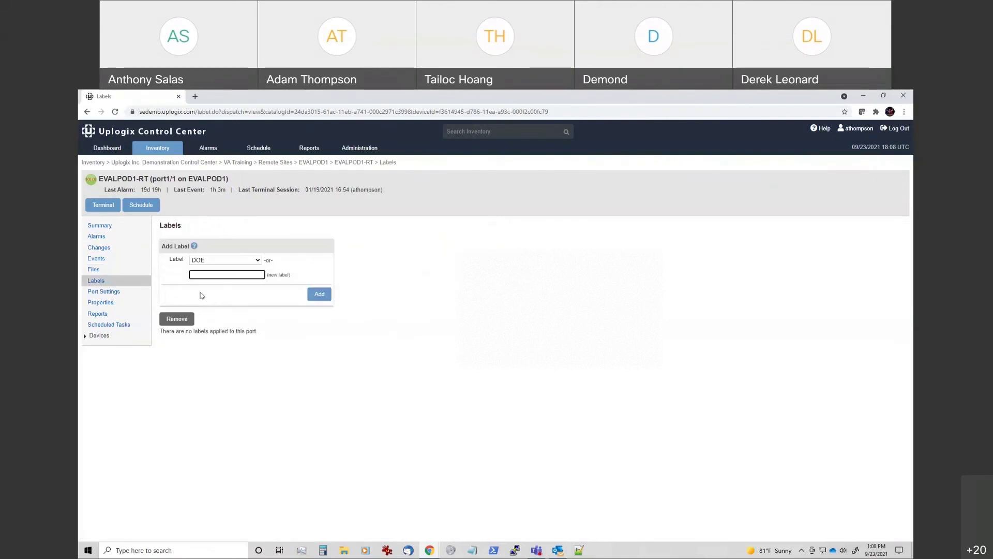
left_click(257, 260)
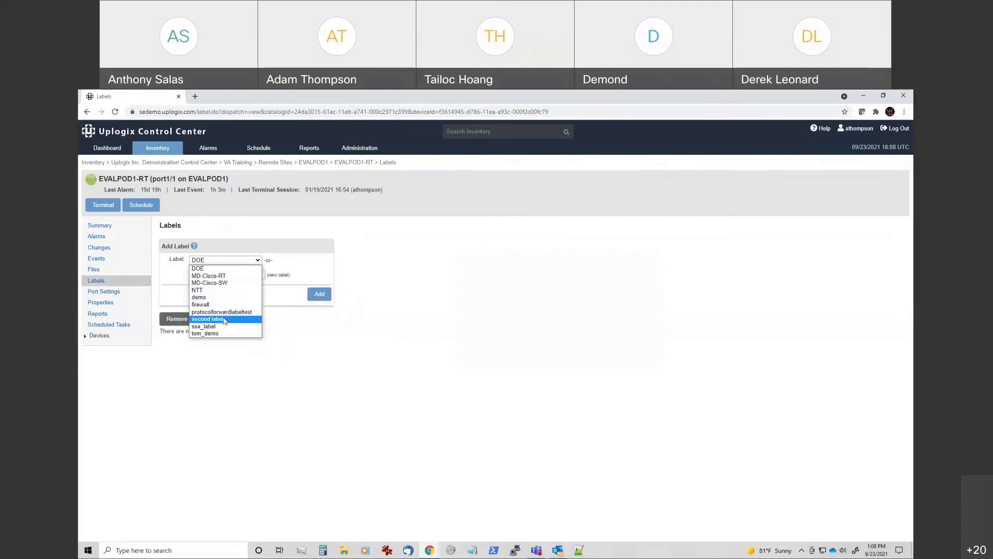
left_click(211, 304)
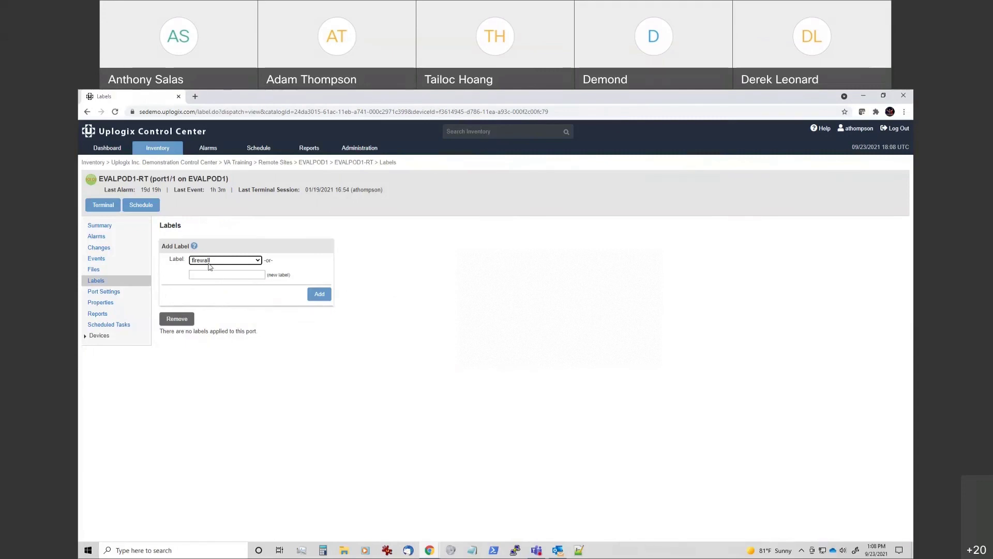
Step: In the port settings, try enabling Pull Config Transfer Mode with ftp, then restore tftp and disable the setting without saving
left_click(140, 289)
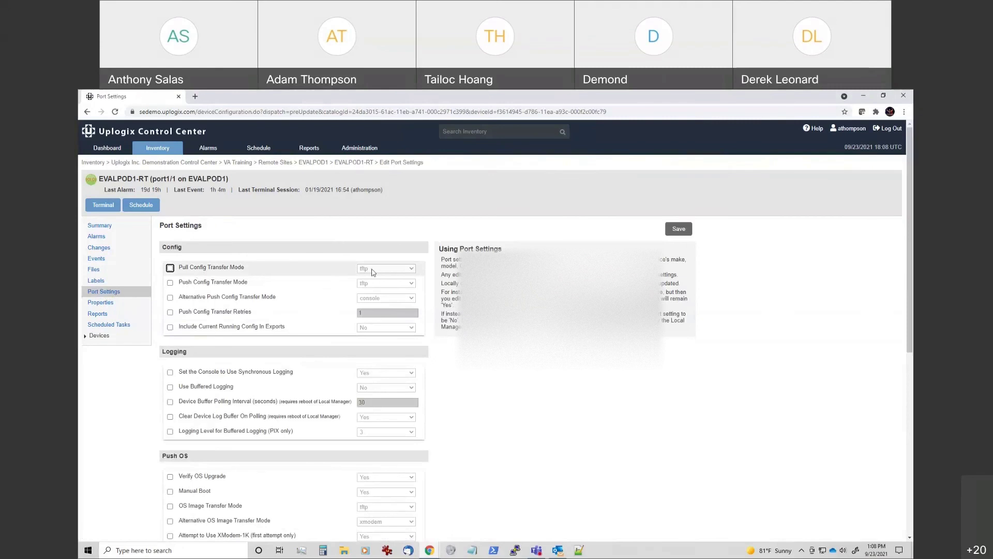
left_click(234, 267)
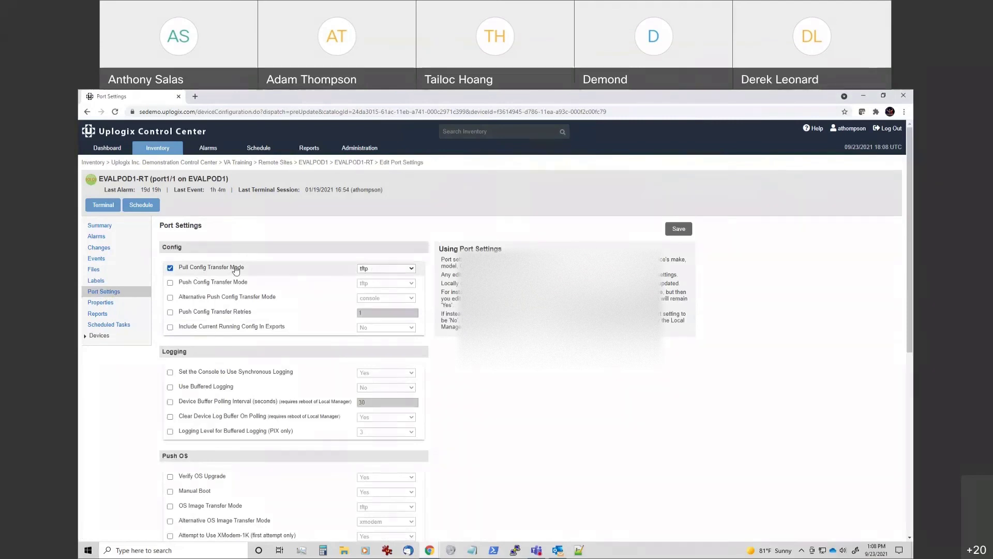
left_click(384, 270)
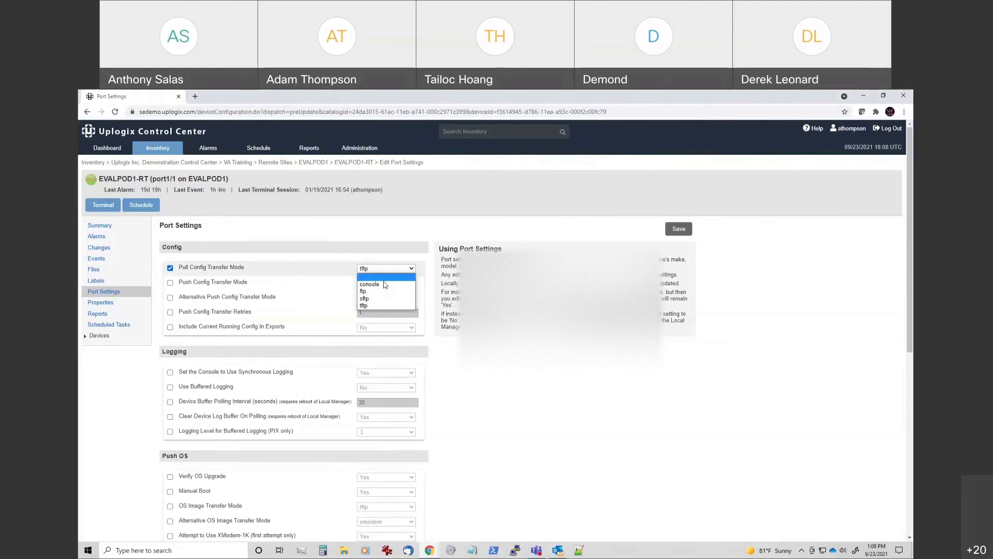
left_click(381, 293)
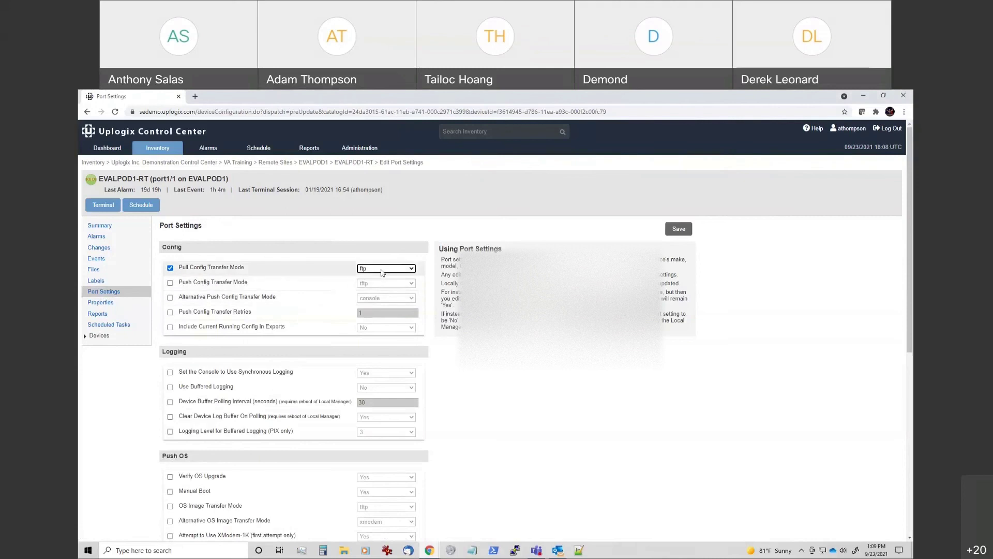
left_click(391, 269)
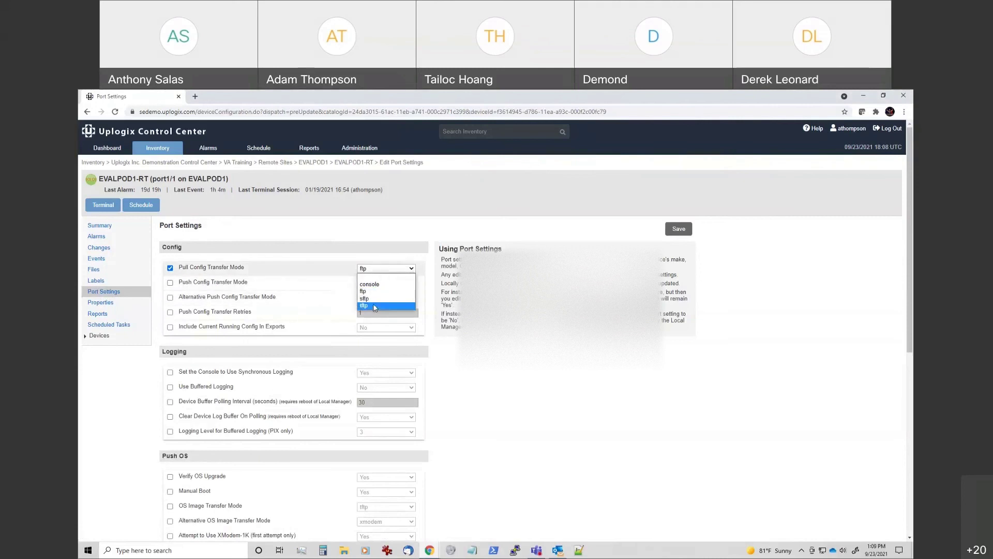
left_click(373, 305)
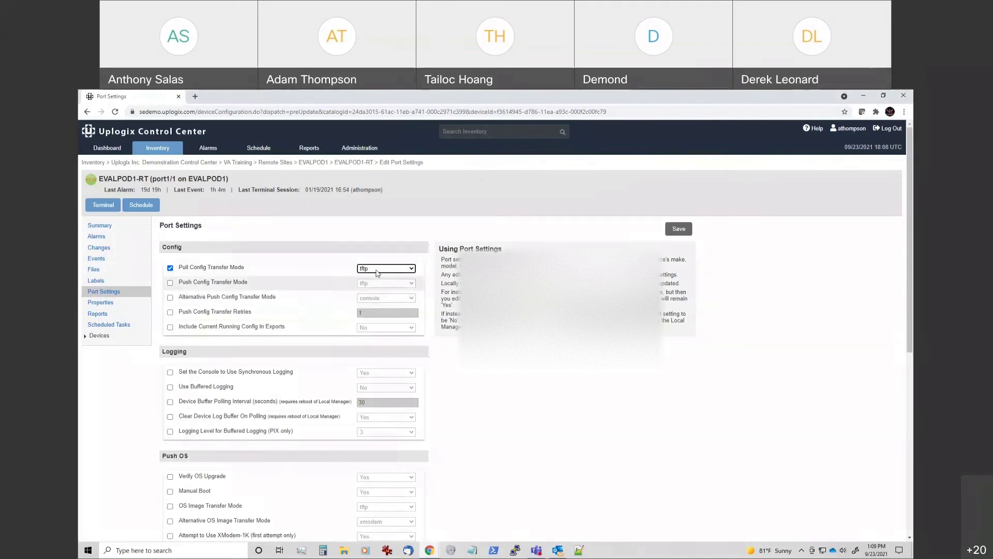
left_click(170, 268)
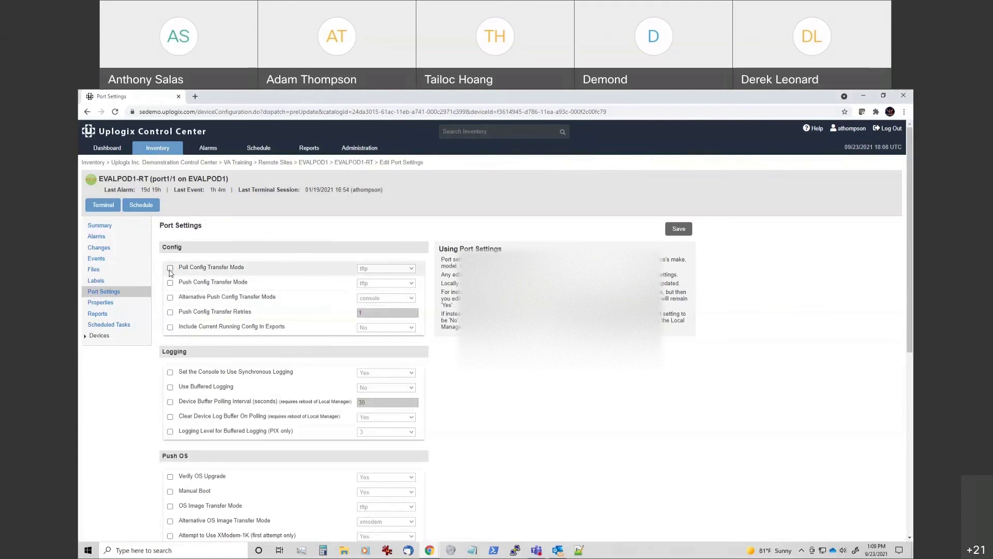
Step: Examine the port's form for adding device properties and its available on-demand reports
left_click(101, 302)
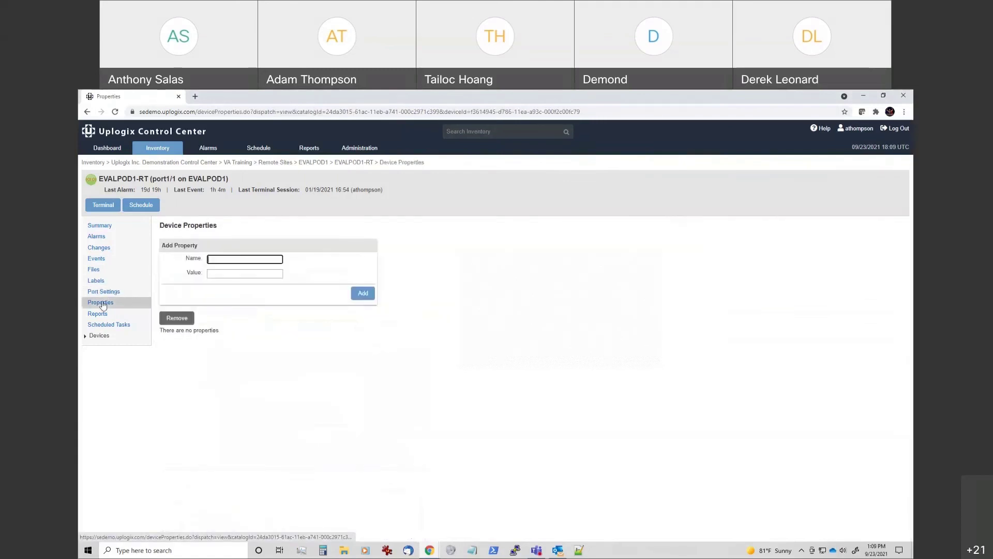
left_click(234, 258)
left_click(315, 268)
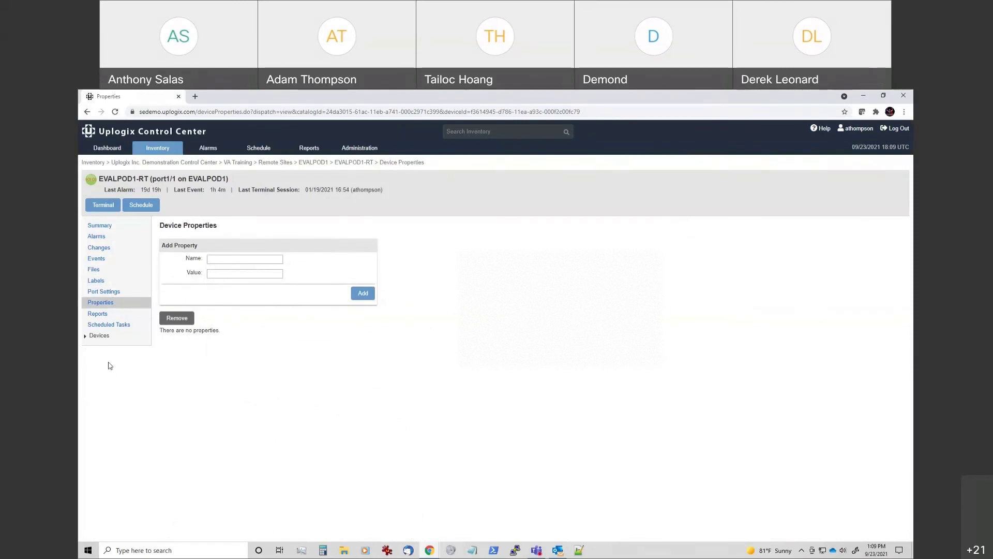
left_click(97, 313)
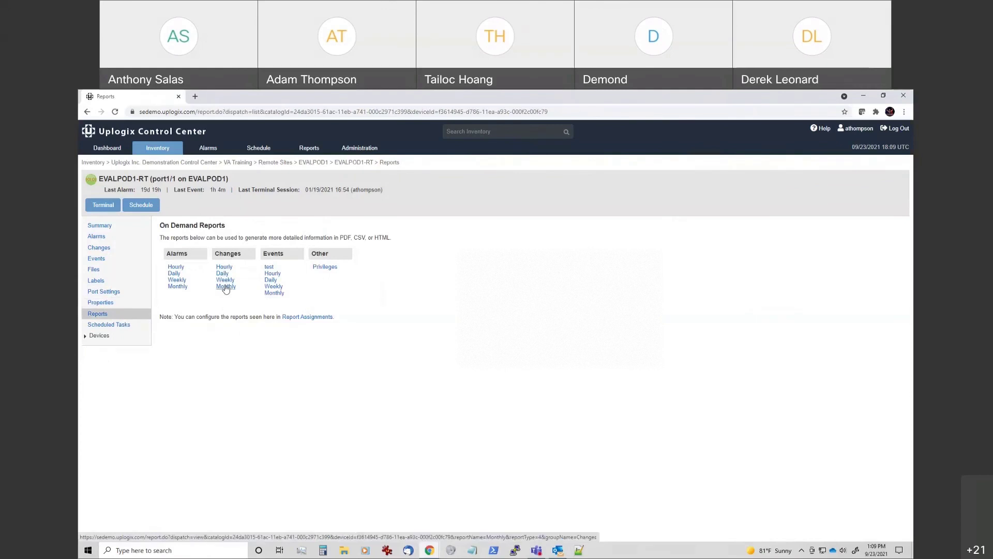
Step: Search the port's scheduled tasks with completed tasks included
left_click(114, 326)
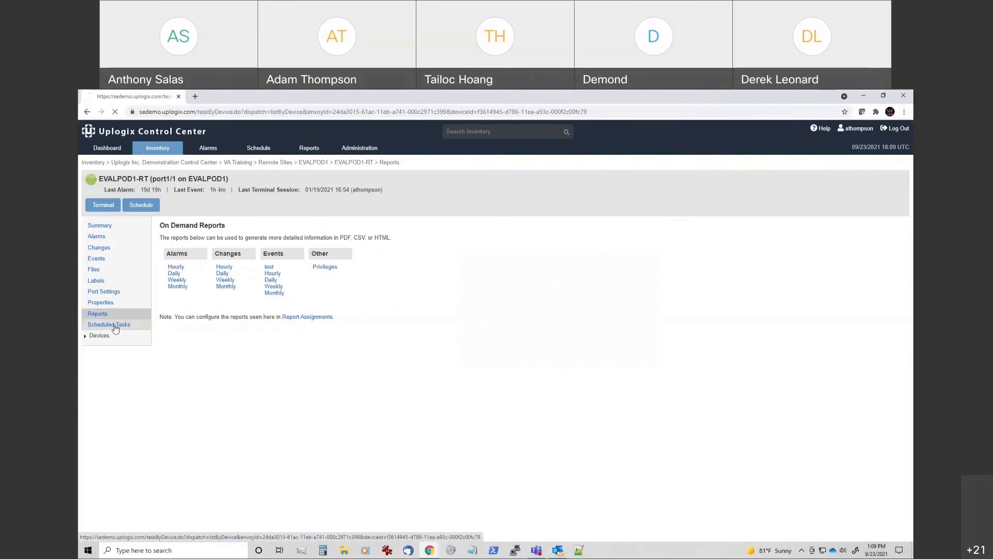
left_click(163, 240)
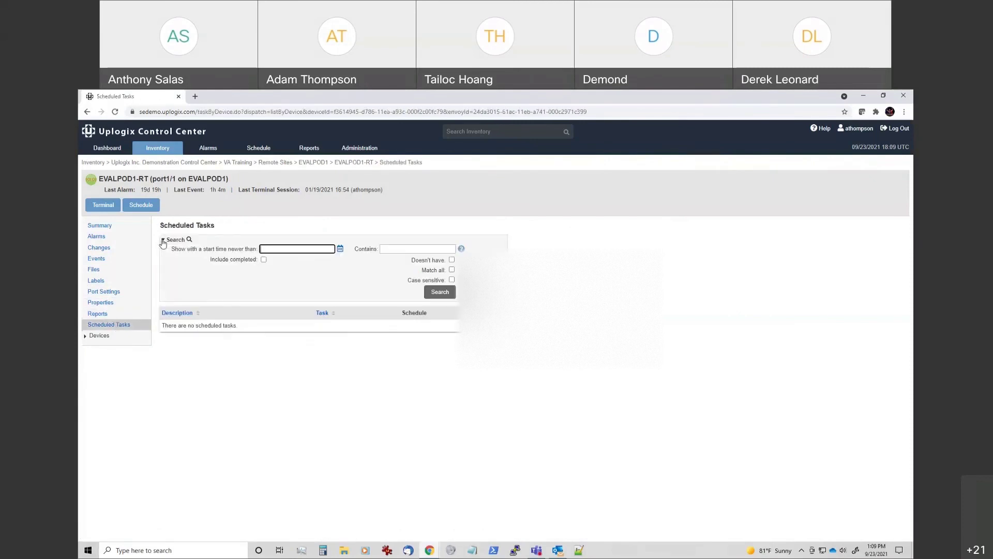
left_click(264, 260)
left_click(440, 292)
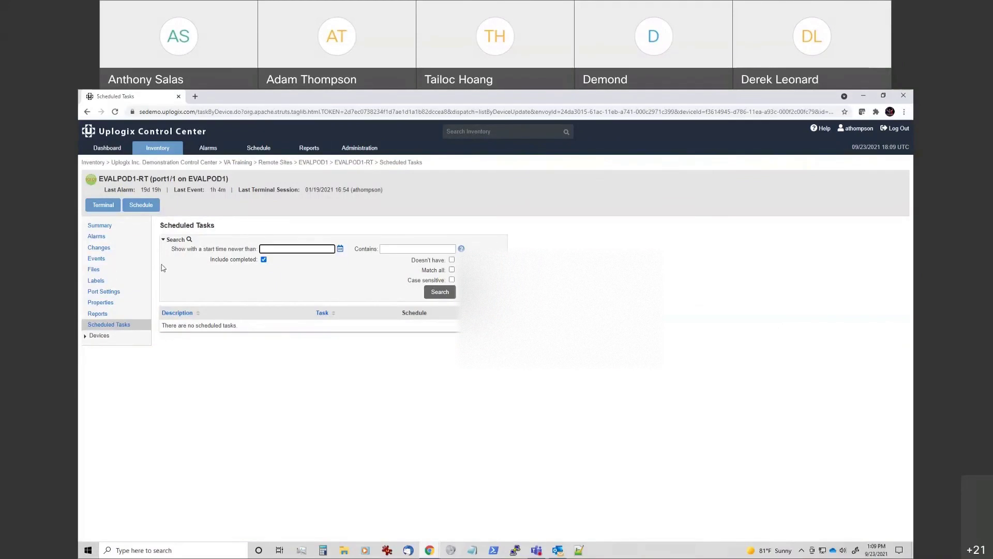
Step: Return to the EVALPOD1-RT port summary and switch back to the slide presentation
left_click(107, 229)
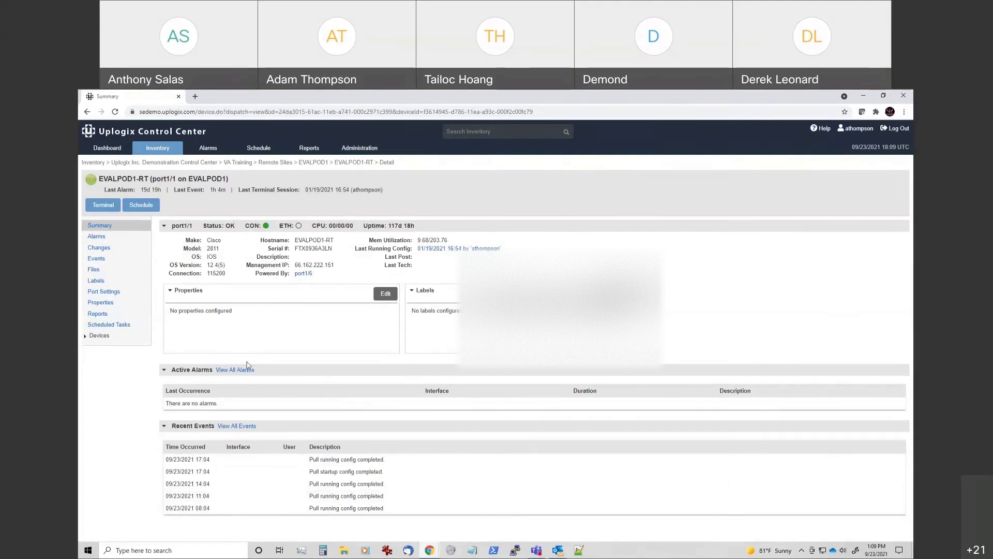
key("alt+Tab")
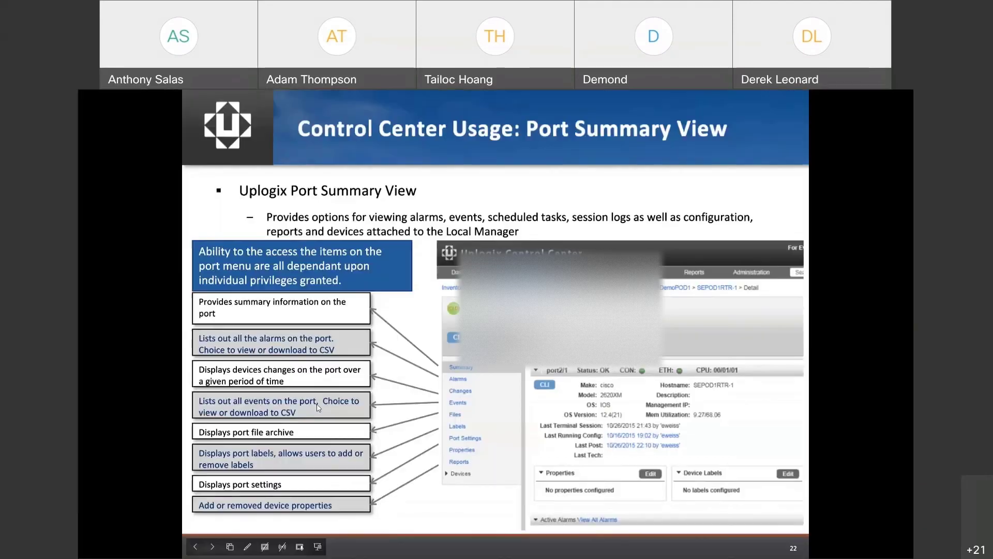
Step: Switch to the Control Center, open a terminal session to EVALPOD1-RT from its port summary, and log in with the account password
left_click(775, 360)
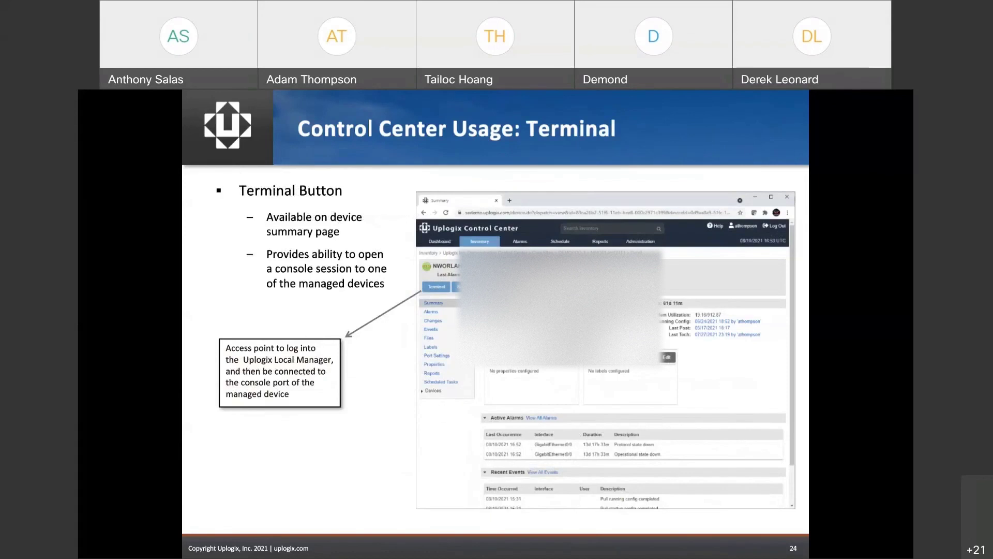
key("alt+Tab")
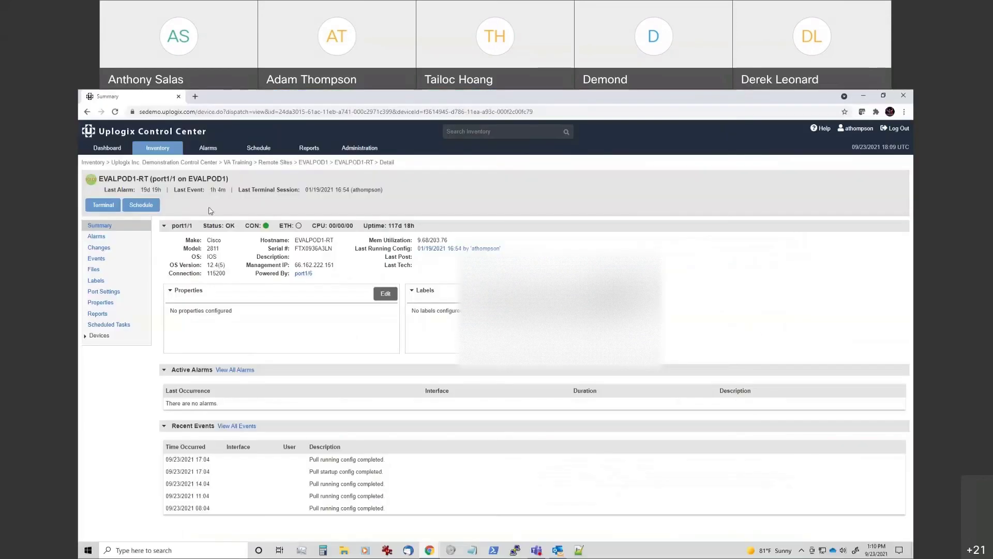
left_click(105, 211)
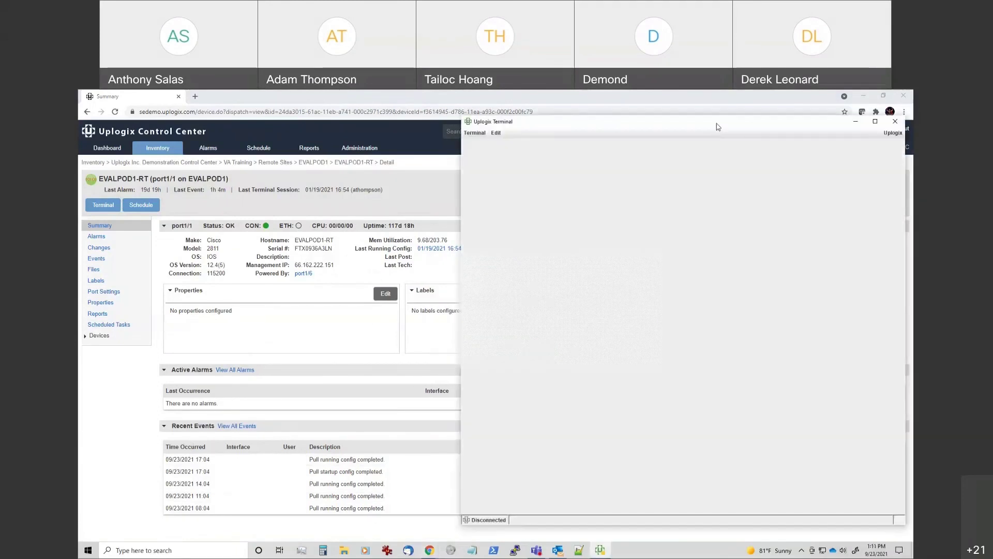
left_click_drag(716, 127, 709, 127)
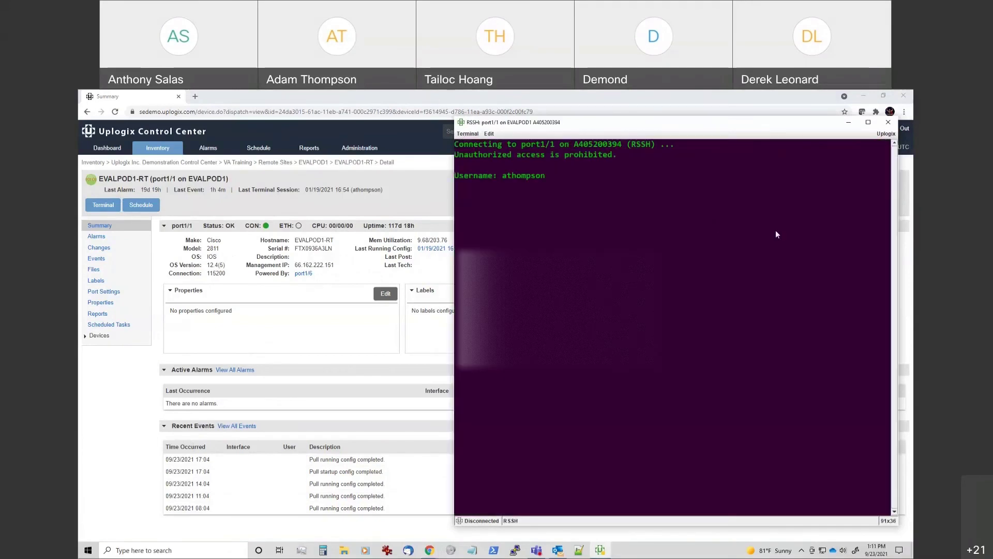
type("********")
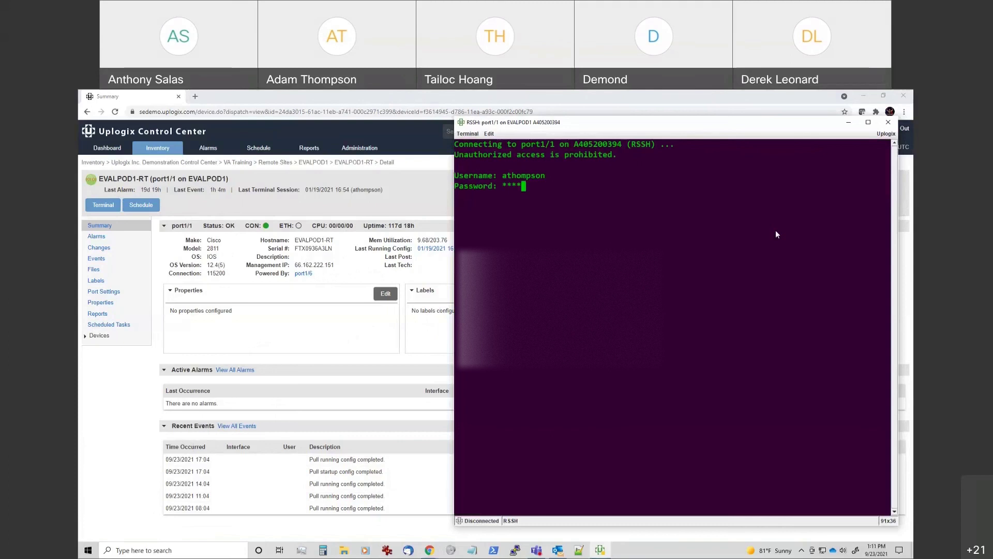
key("Return")
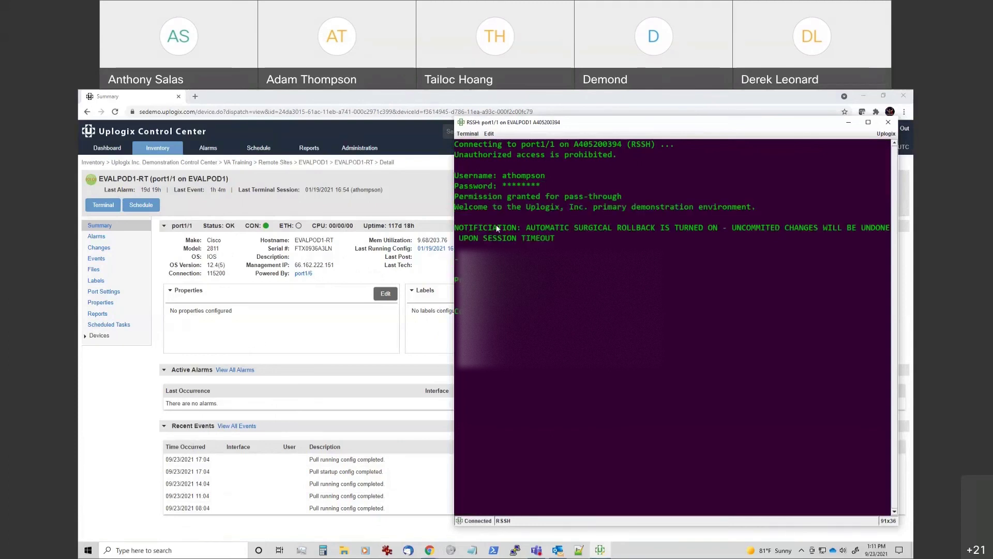
Step: Test the EVALPOD1-RT console prompt with several blank lines and highlight the fan failure message in the terminal output
left_click_drag(502, 195, 621, 198)
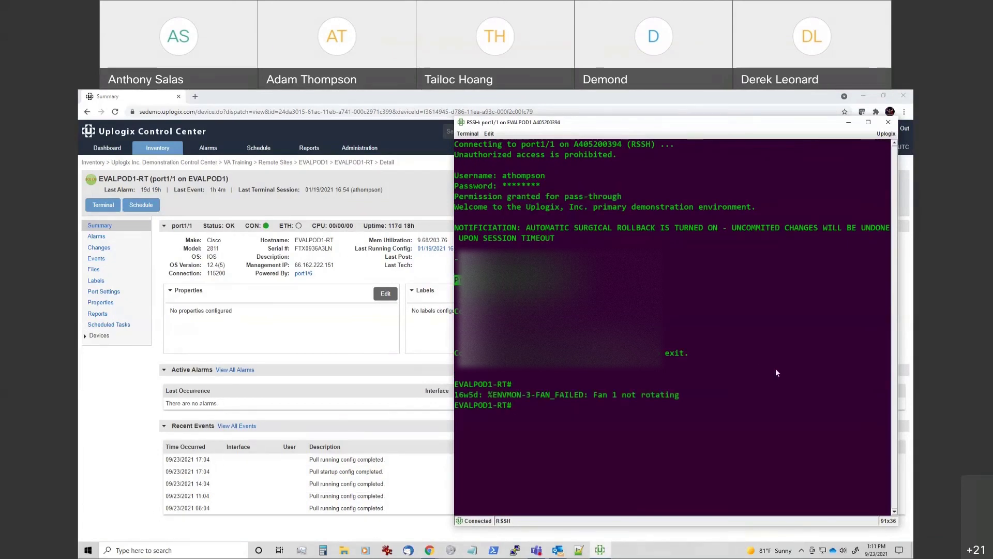
key("Return")
key("Return")
key("Return")
key("Return")
key("Return")
key("Return")
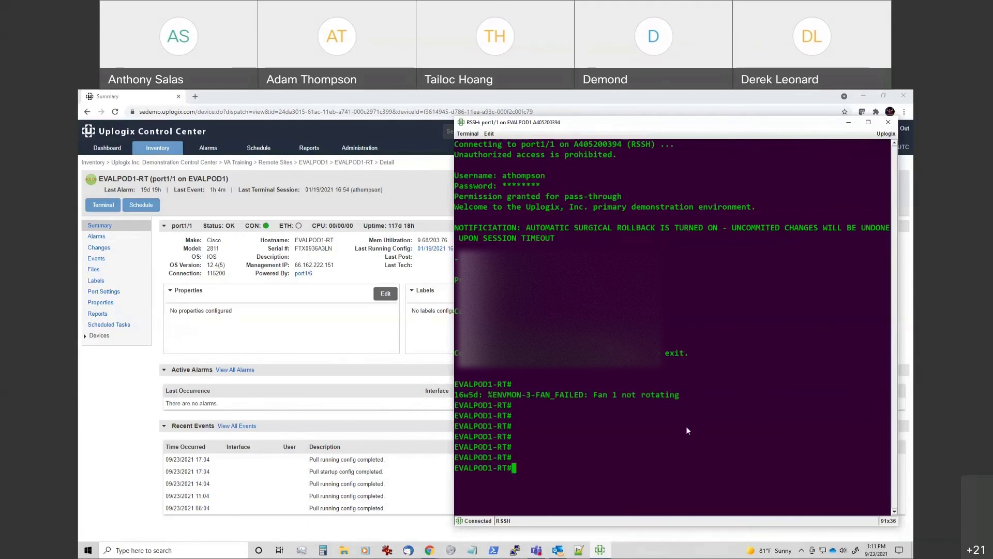
left_click_drag(593, 394, 664, 397)
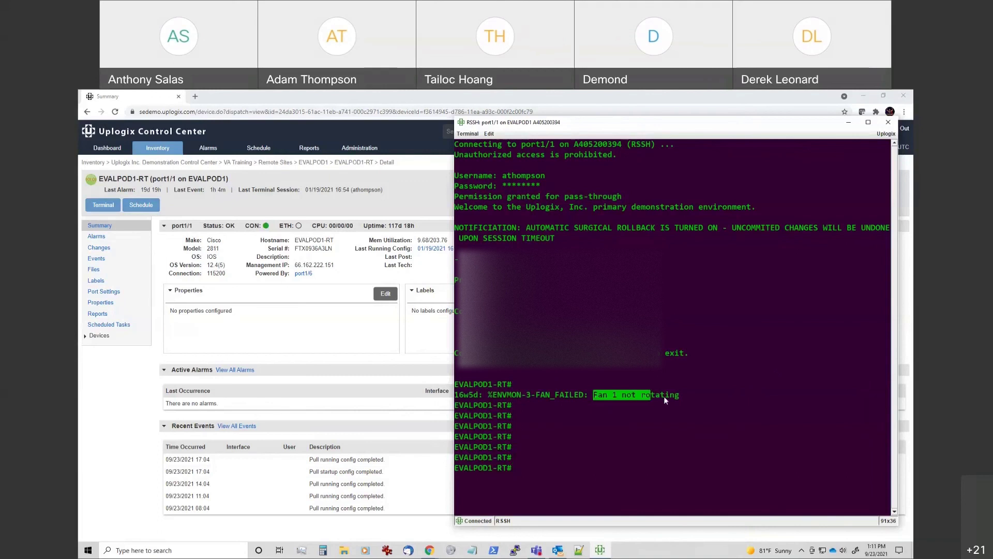
left_click(669, 432)
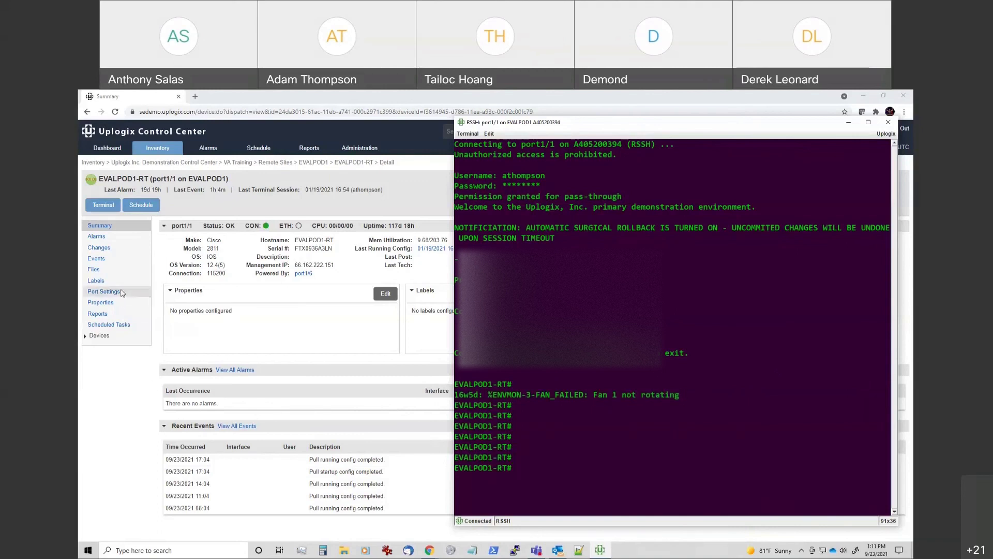
Step: Go up from the port page to the EVALPOD1 appliance summary, and advance the slide presentation to the Reports slide
left_click(186, 206)
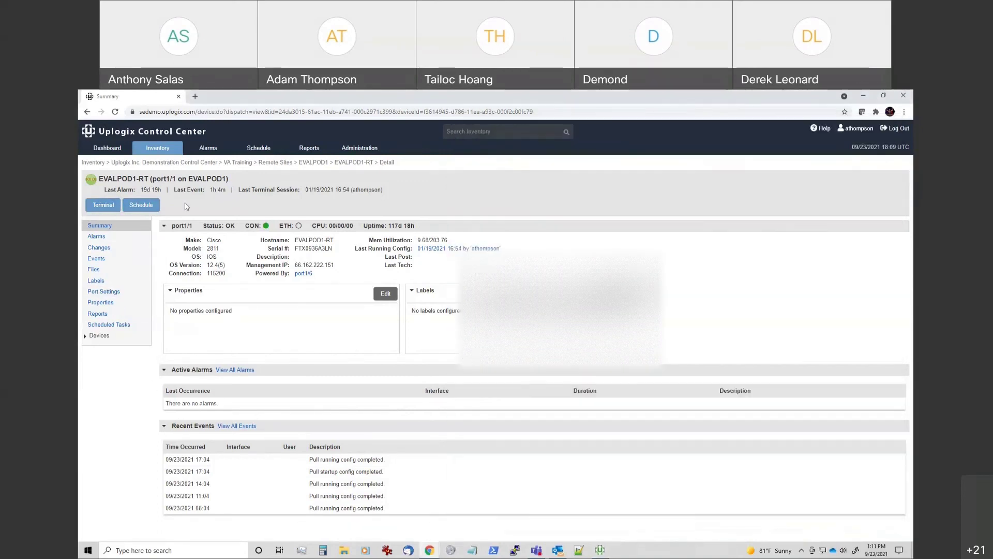
left_click(313, 162)
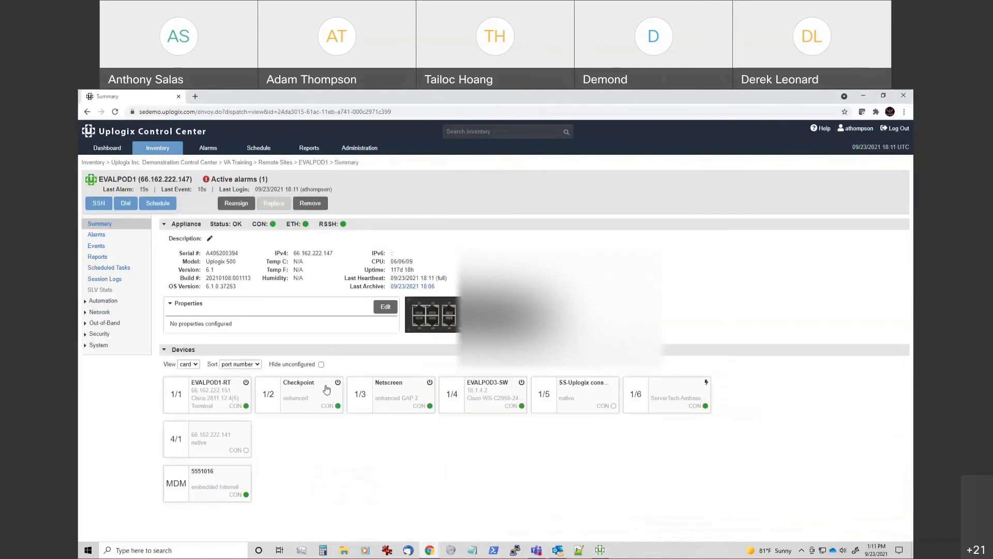
key("alt+Tab")
key("alt+Tab")
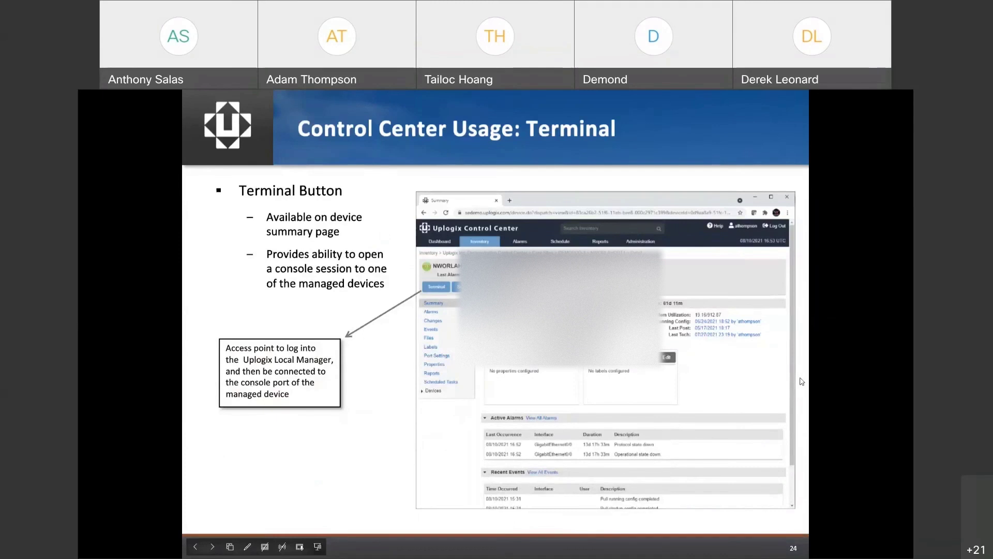
key("Right")
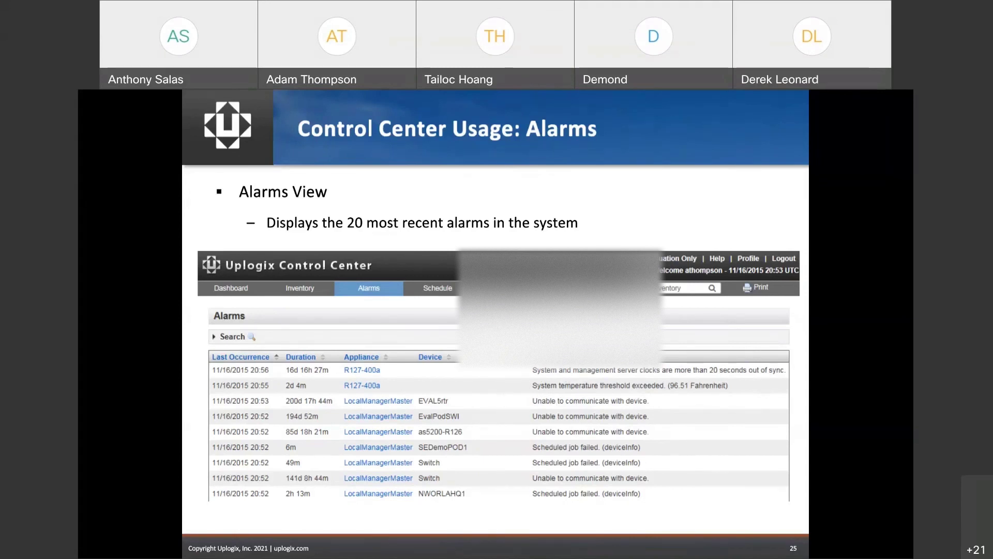
key("Right")
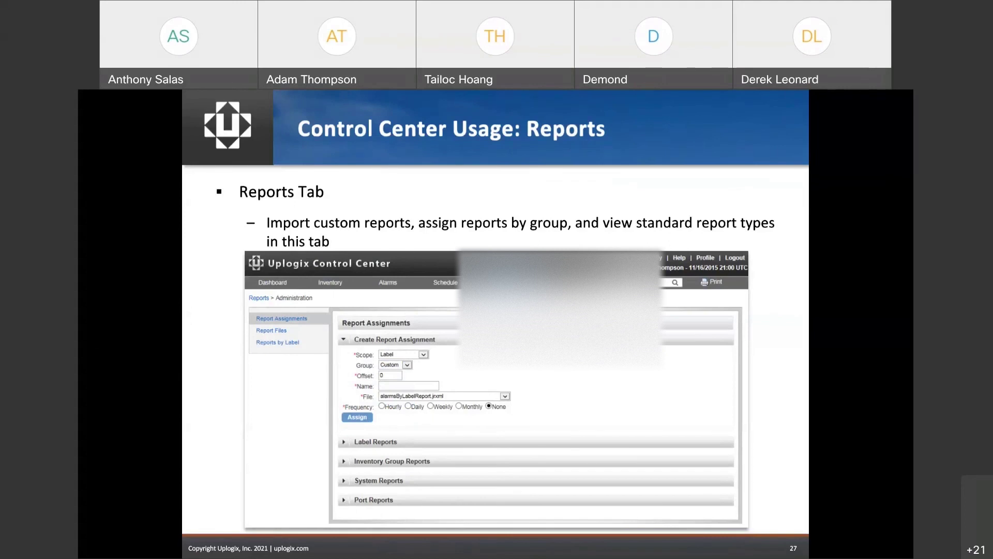
Step: Switch back to the Control Center and open the on-demand reports of the VA Training inventory group
key("alt+Tab")
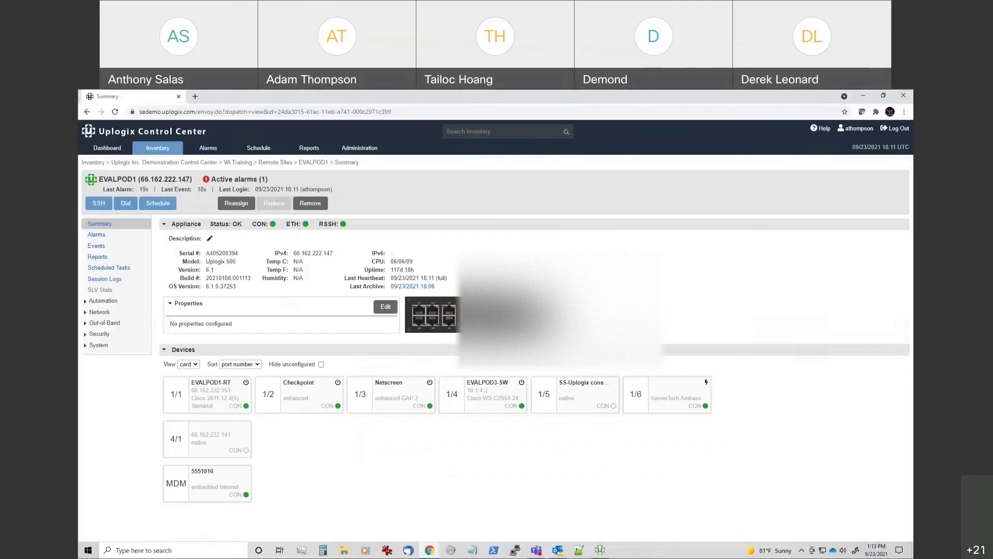
left_click(161, 149)
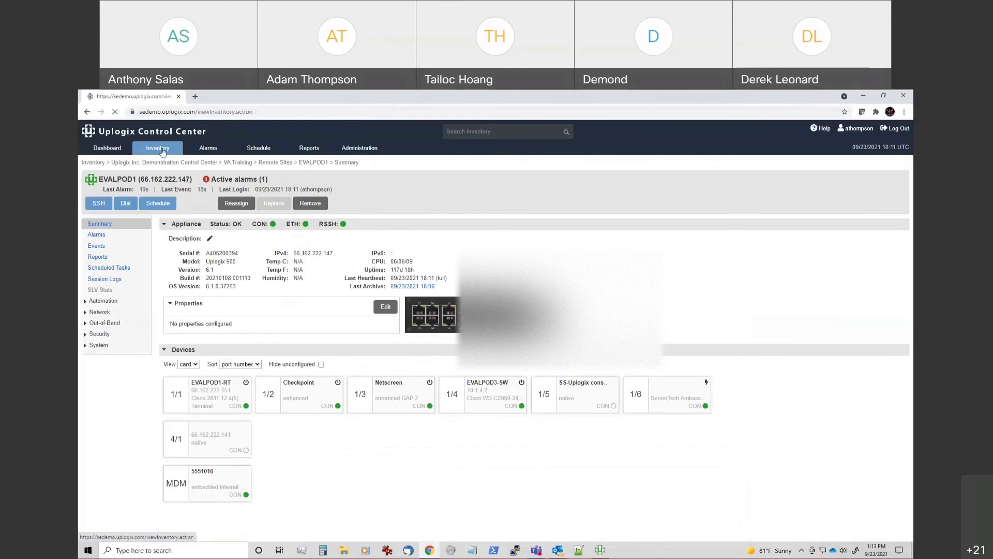
left_click(119, 298)
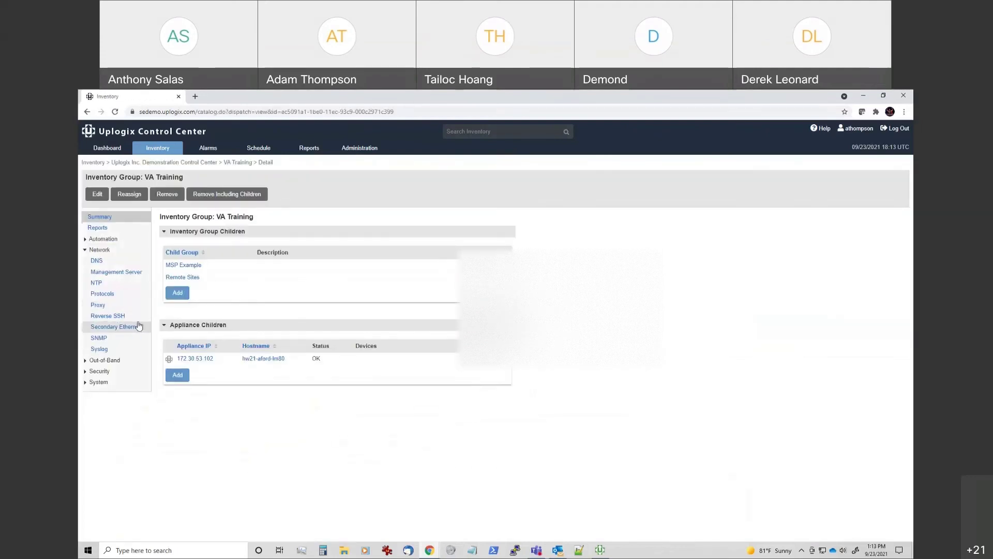
left_click(100, 229)
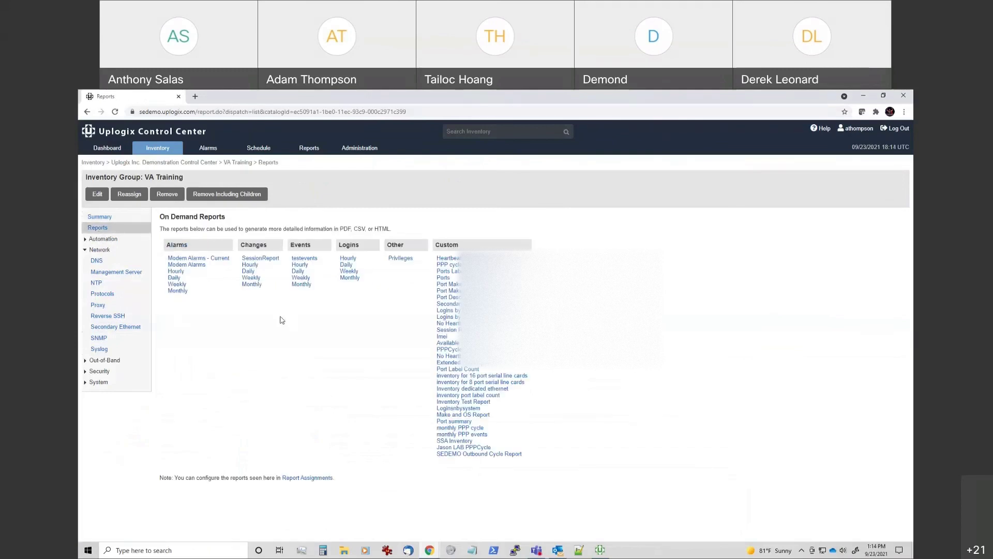
Step: View the VA Training group's monthly changes report, highlight its recorded configuration change, and return to the on-demand report list
left_click(252, 285)
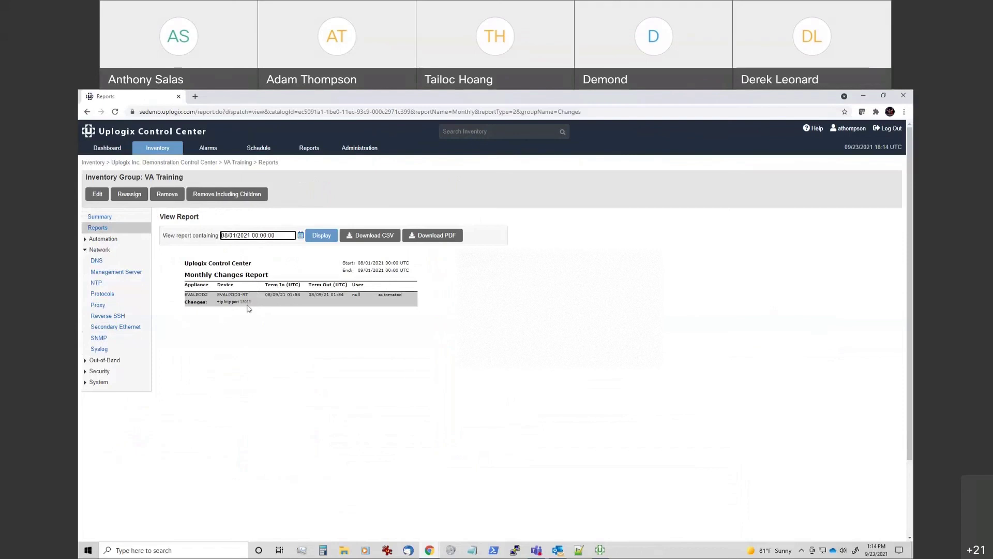
left_click_drag(252, 303, 219, 297)
left_click(293, 324)
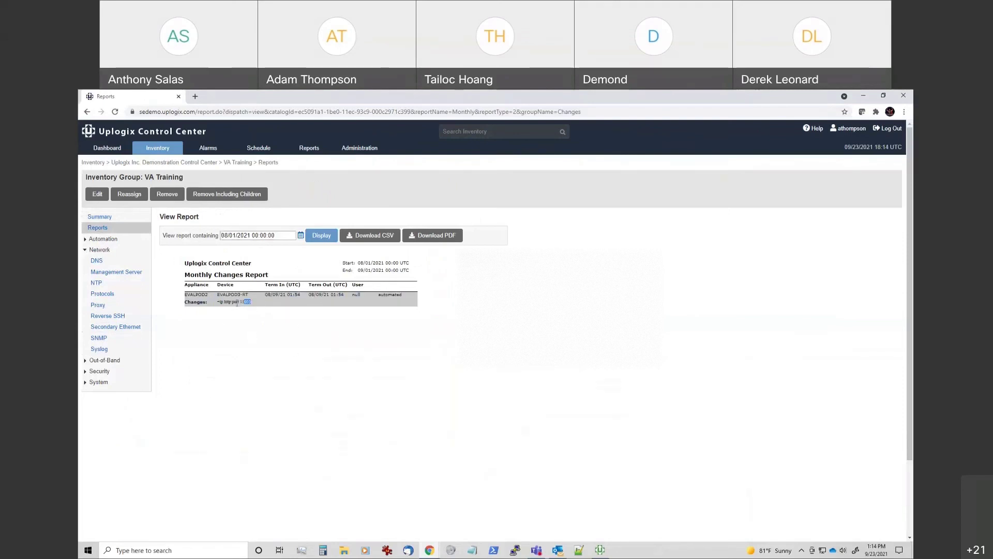
left_click_drag(251, 302, 214, 303)
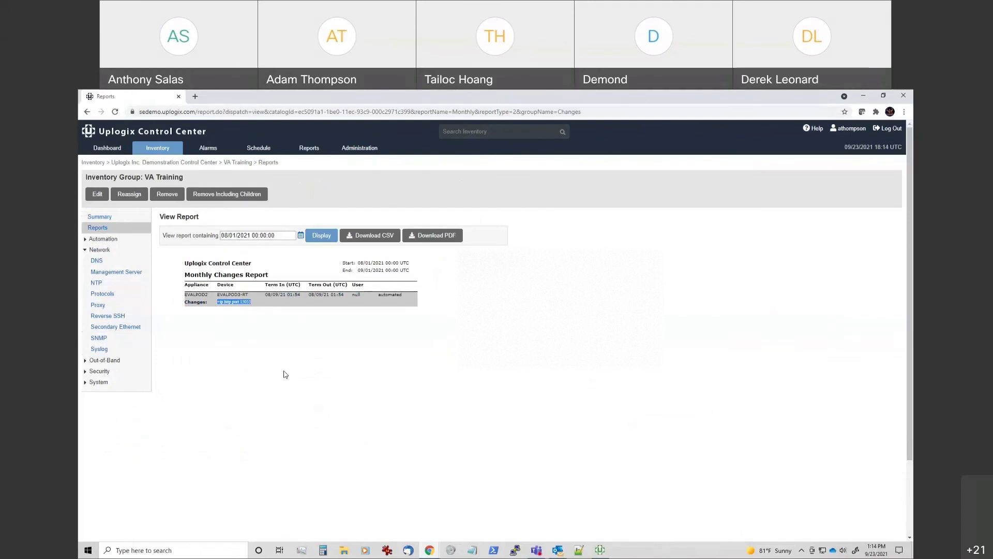
left_click(97, 230)
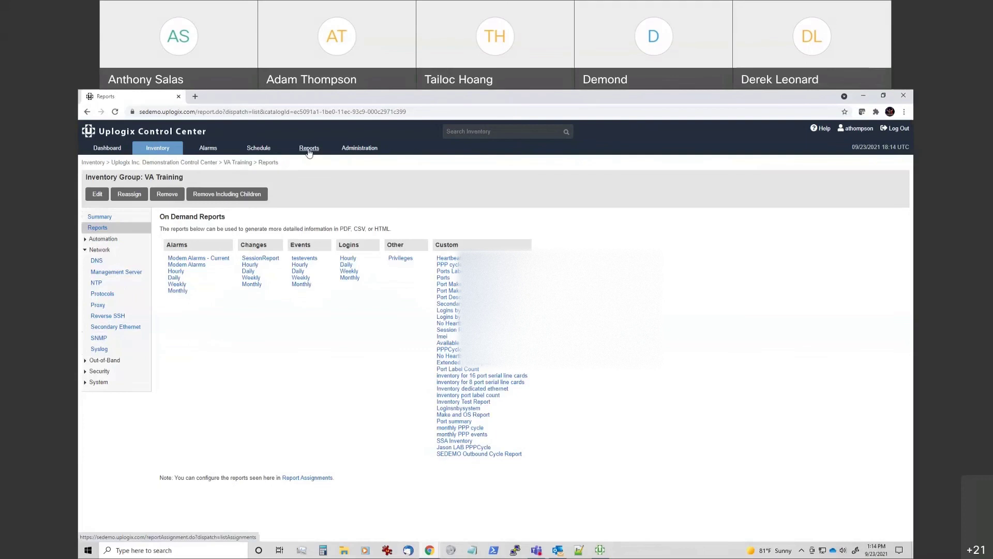
left_click(94, 231)
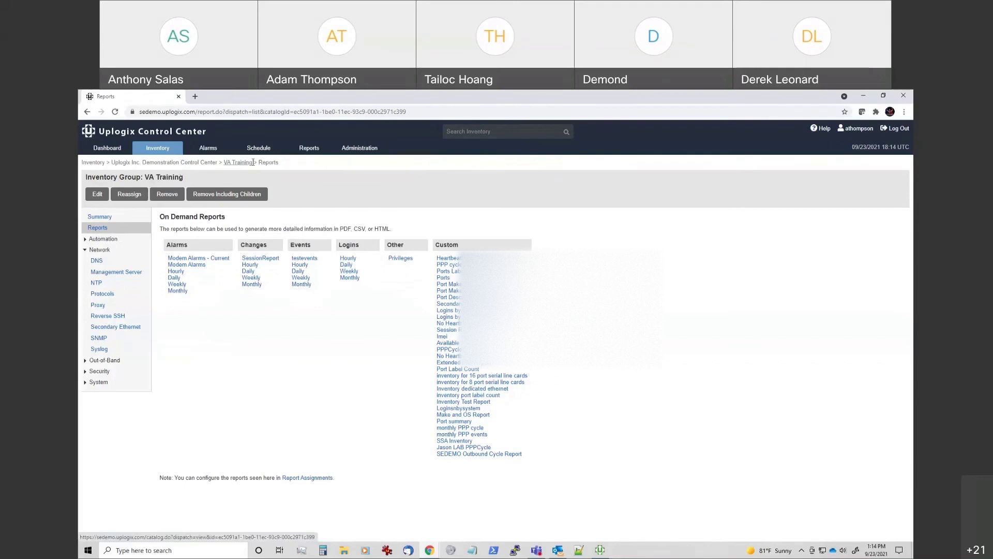
Step: Examine the on-demand reports for the VA Training group's LM80 appliance and return to the group summary
left_click(238, 163)
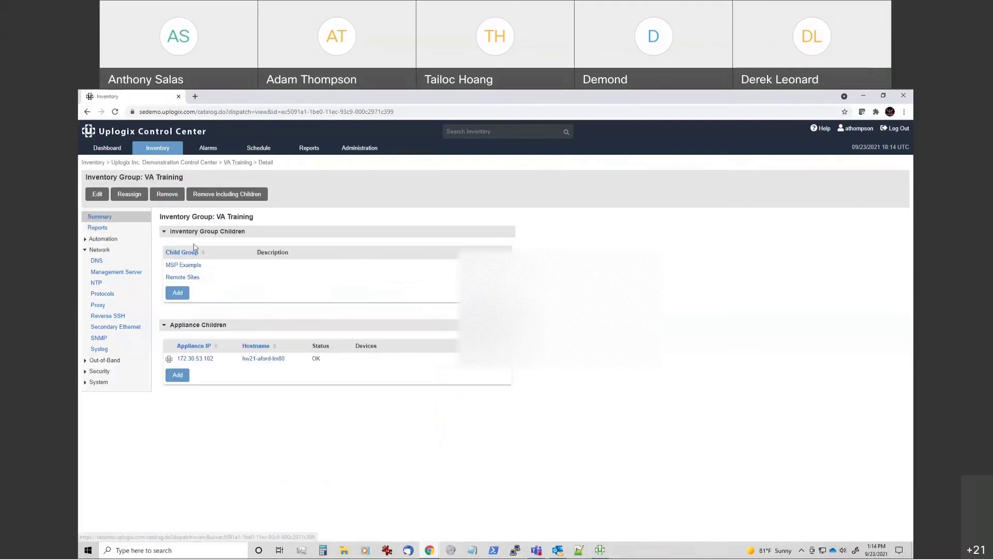
left_click(196, 358)
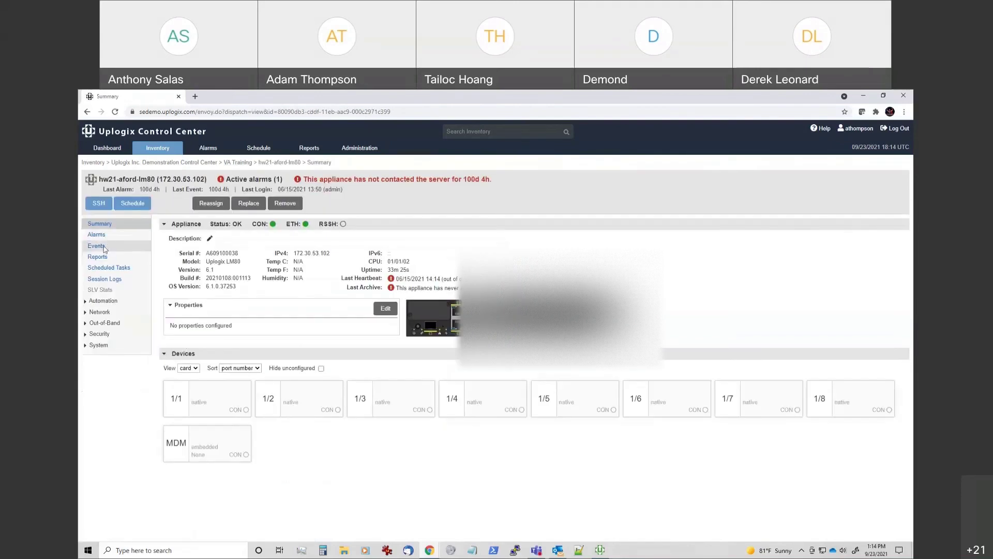
left_click(97, 256)
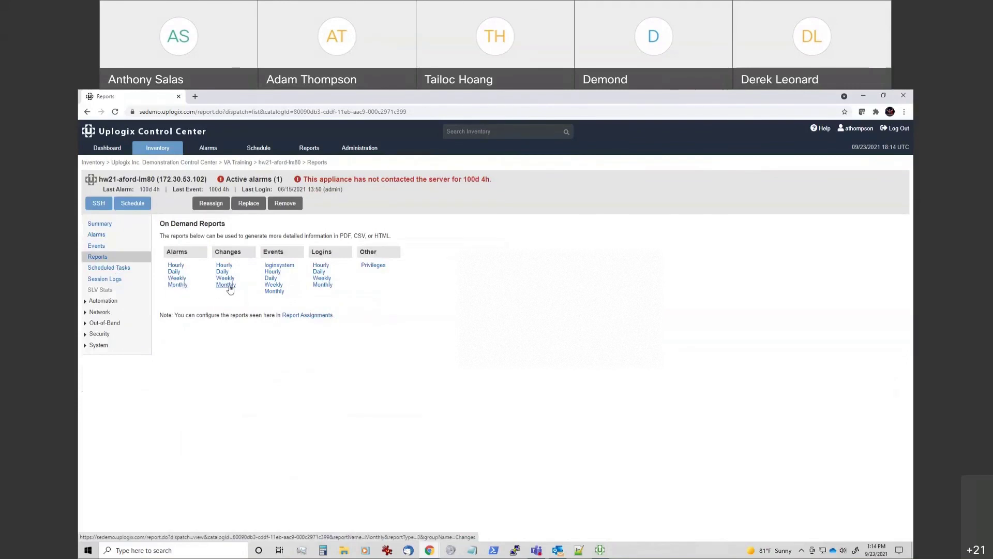
left_click(282, 163)
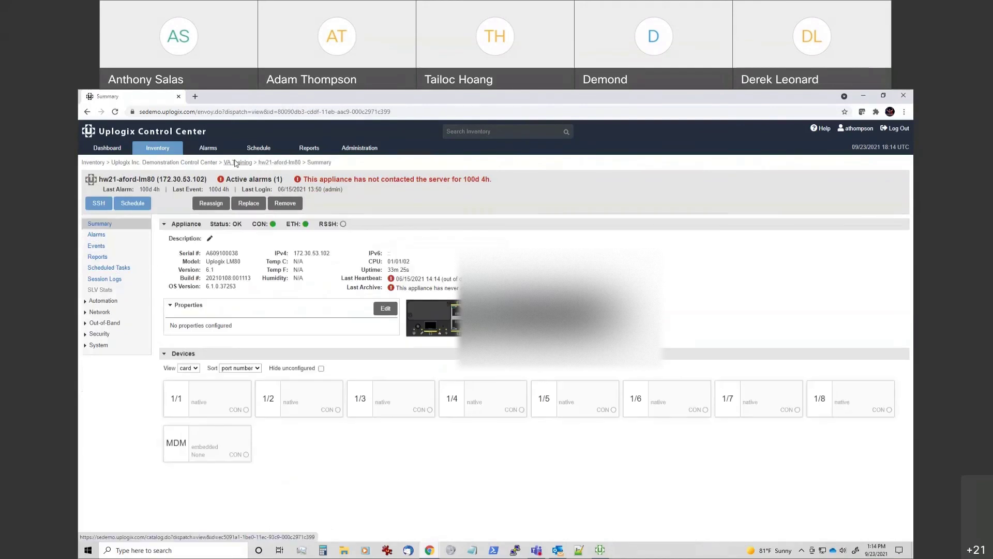
left_click(236, 163)
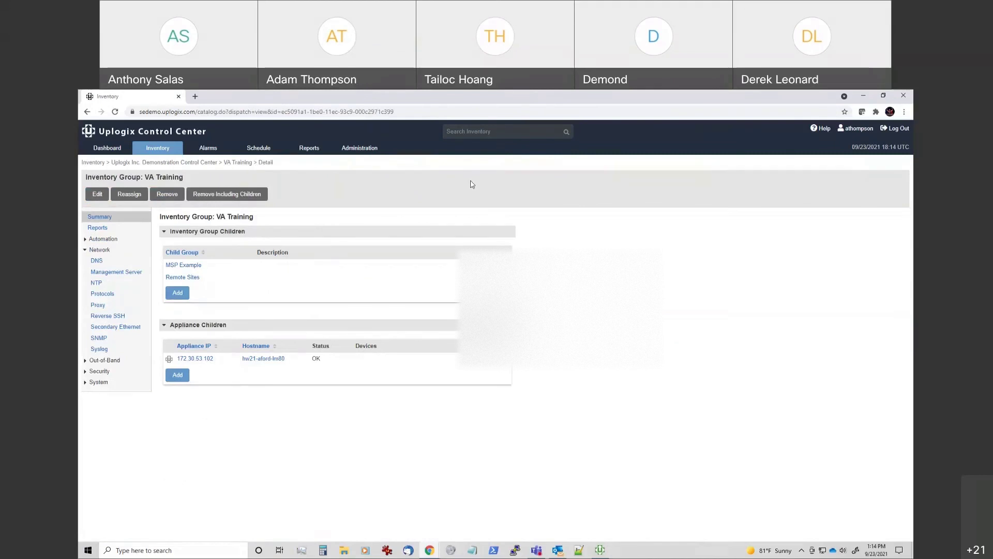